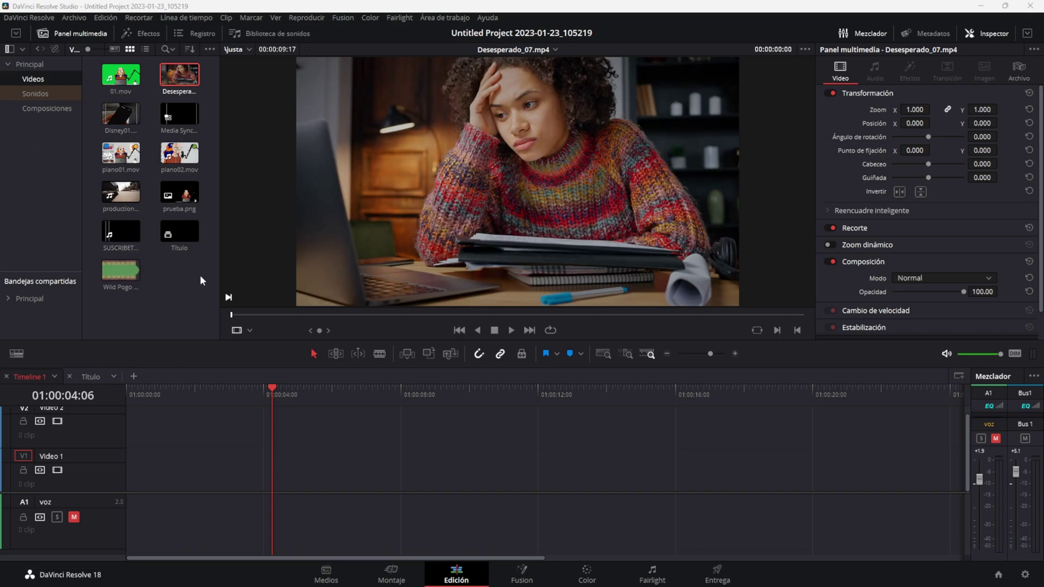
- Place Desesperado_07.mp4 from the Media Pool on Video 1 at the start of Timeline 1
{"action": "mouse_move", "coordinate": [180, 75]}
{"action": "left_mouse_down"}
{"action": "mouse_move", "coordinate": [330, 395]}
{"action": "mouse_move", "coordinate": [124, 482]}
{"action": "left_mouse_up"}
{"action": "mouse_move", "coordinate": [160, 387]}
{"action": "left_mouse_down"}
{"action": "mouse_move", "coordinate": [111, 400]}
{"action": "mouse_move", "coordinate": [179, 391]}
{"action": "mouse_move", "coordinate": [139, 383]}
{"action": "left_mouse_up"}
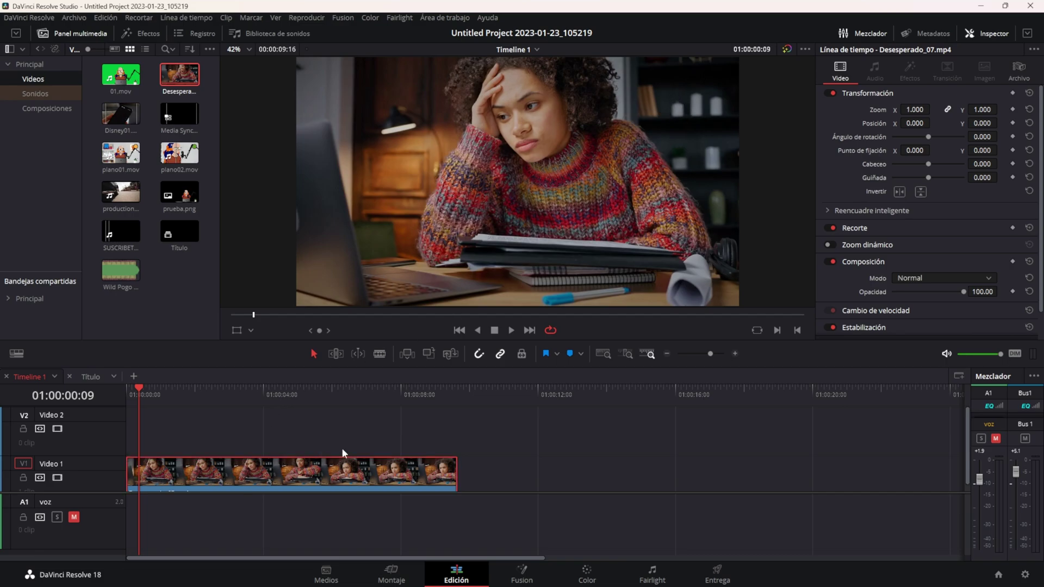
- On the Fusion page, rename the MediaIn1 node to Chica
{"action": "left_click", "coordinate": [518, 575]}
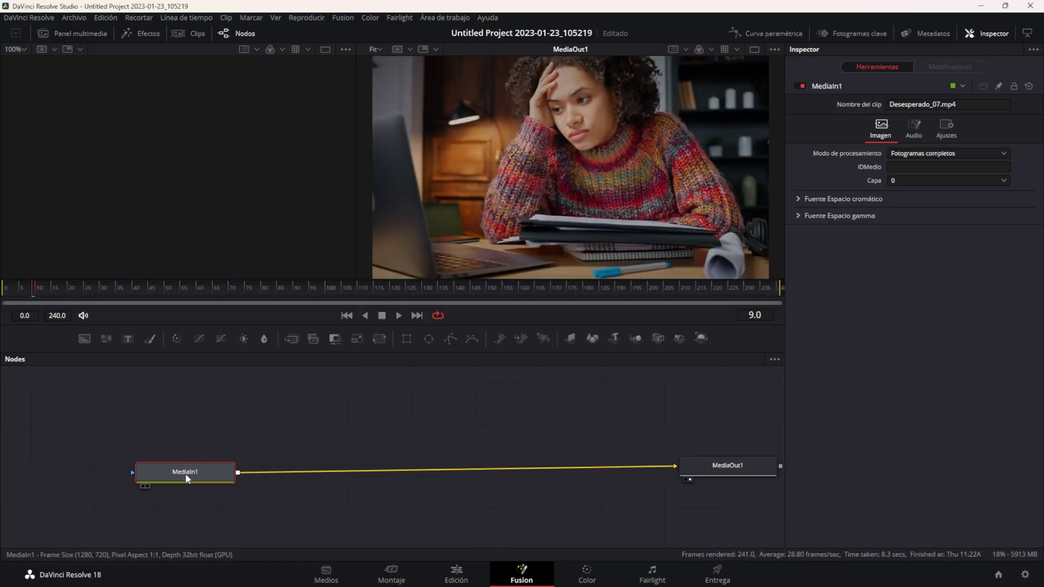
{"action": "key", "text": "F2"}
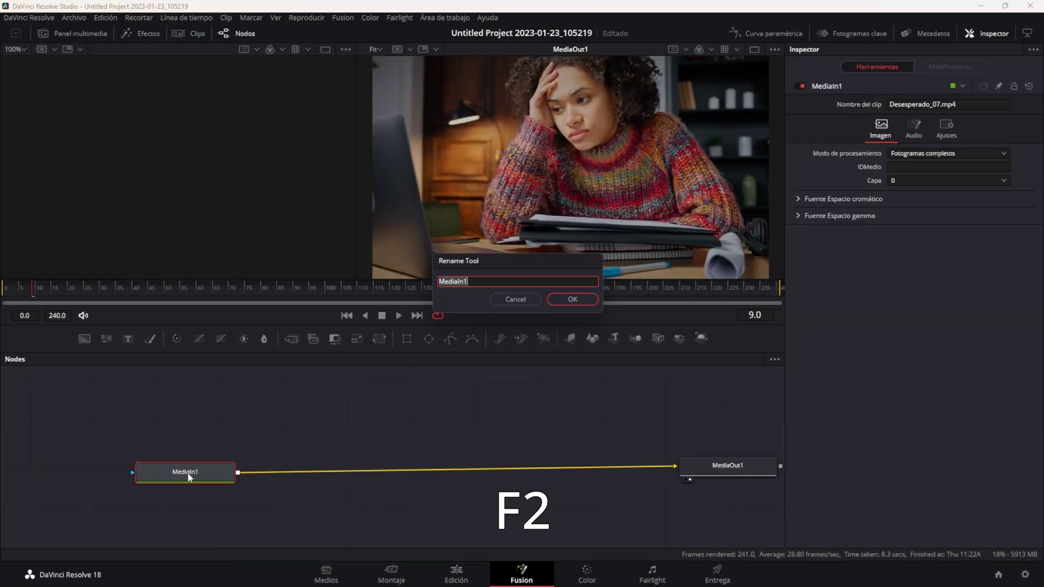
{"action": "type", "text": "Chica"}
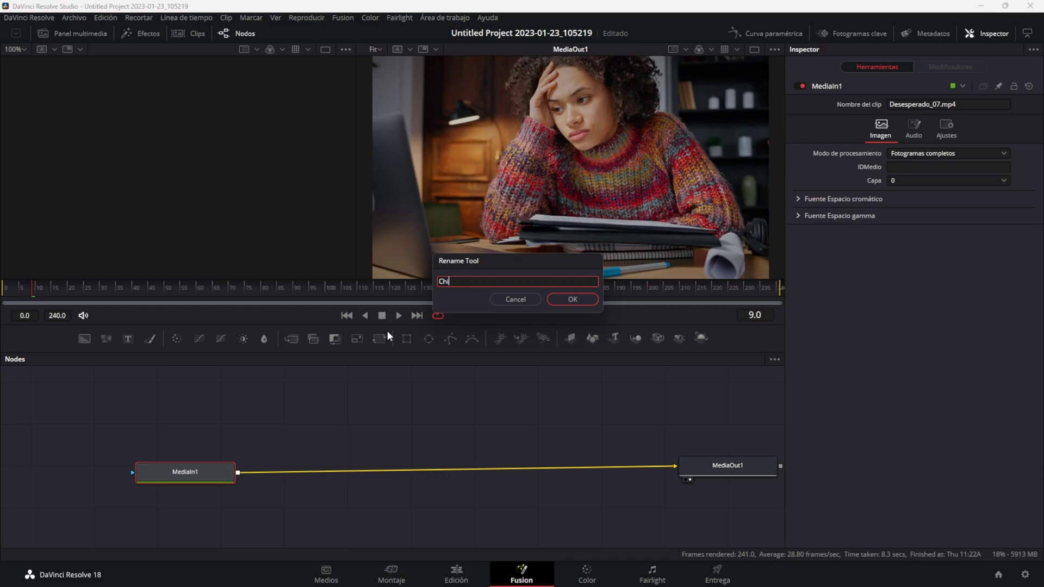
{"action": "left_click", "coordinate": [587, 299]}
- Nudge the Chica node slightly right and select it
{"action": "mouse_move", "coordinate": [212, 475]}
{"action": "left_mouse_down"}
{"action": "mouse_move", "coordinate": [222, 481]}
{"action": "mouse_move", "coordinate": [247, 463]}
{"action": "mouse_move", "coordinate": [257, 475]}
{"action": "left_mouse_up"}
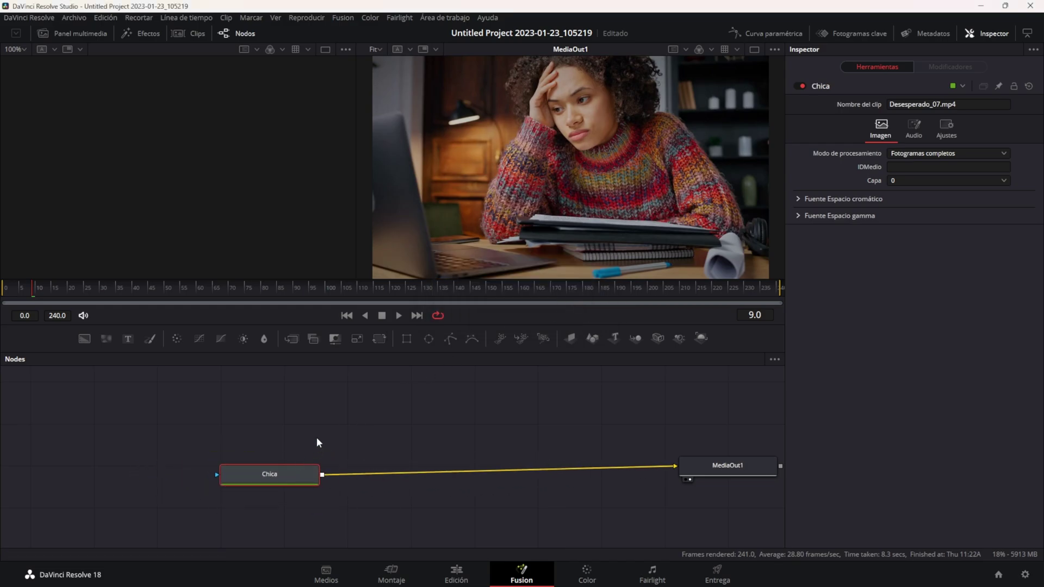
{"action": "left_click_drag", "start_coordinate": [197, 400], "coordinate": [344, 520]}
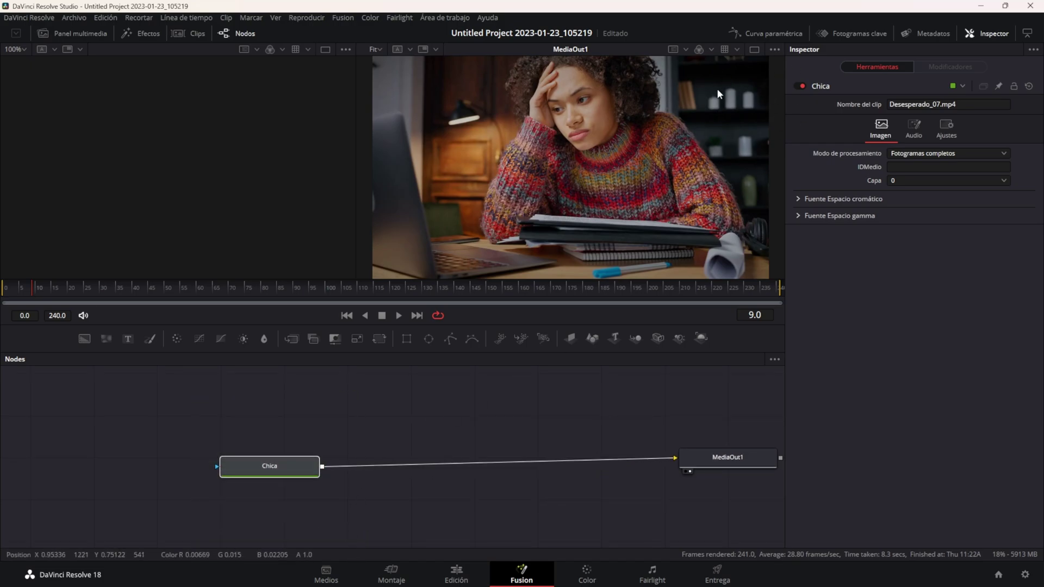
{"action": "left_click", "coordinate": [274, 466]}
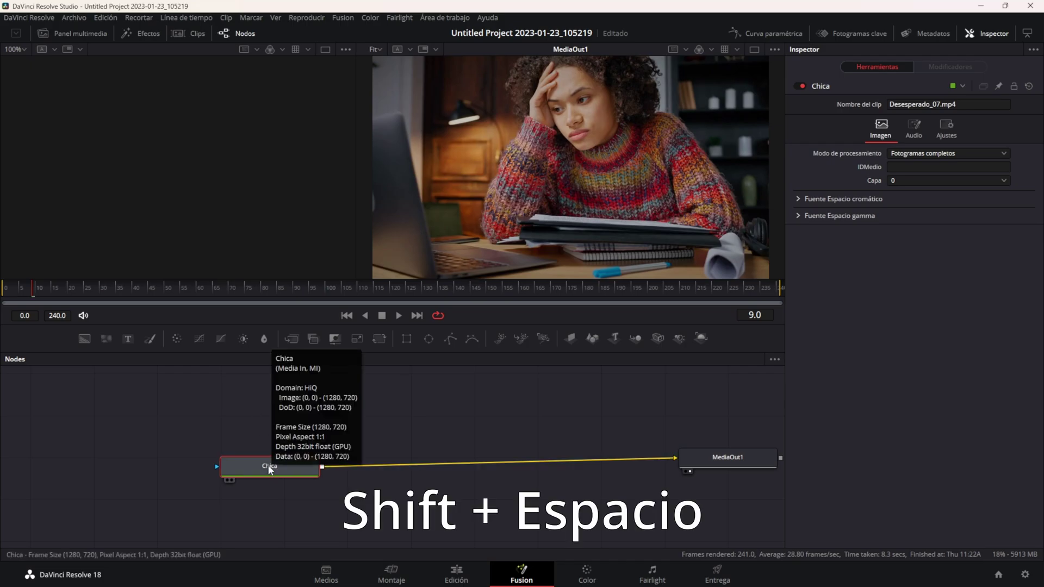
- Add a Retoques (Pnt) paint node after Chica, found by searching 'pnt'
{"action": "key", "text": "shift+space"}
{"action": "type", "text": "pnt"}
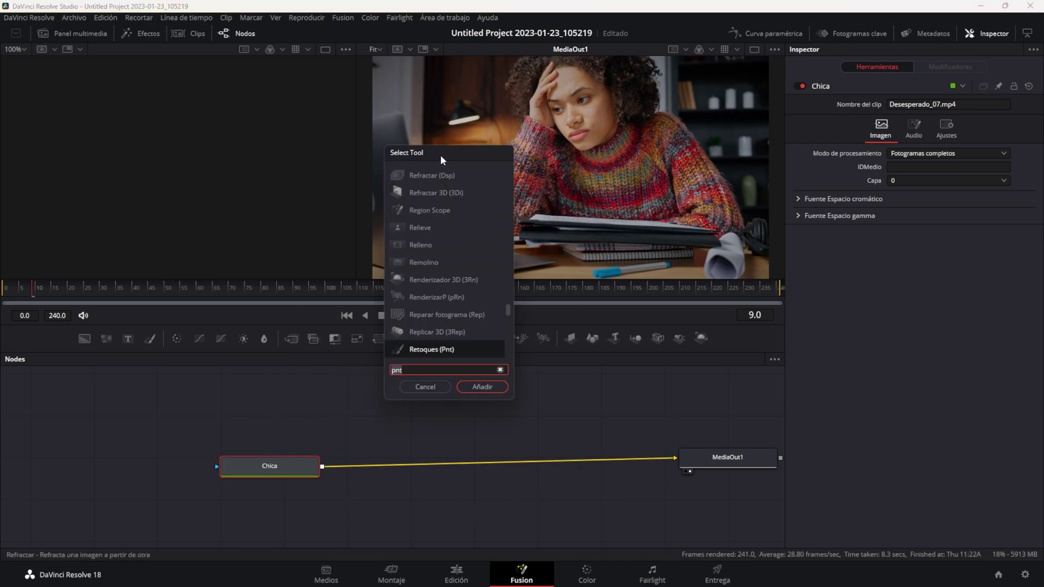
{"action": "left_click_drag", "start_coordinate": [440, 155], "coordinate": [395, 120]}
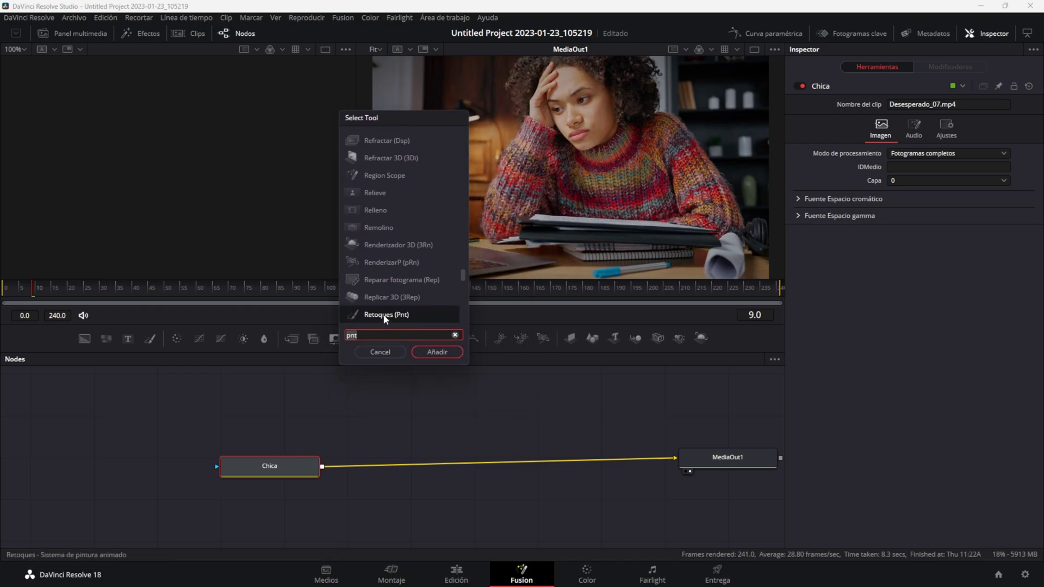
{"action": "left_click", "coordinate": [437, 352]}
- Space Chica, Paint1 and MediaOut1 evenly along one line
{"action": "left_click_drag", "start_coordinate": [402, 468], "coordinate": [465, 467]}
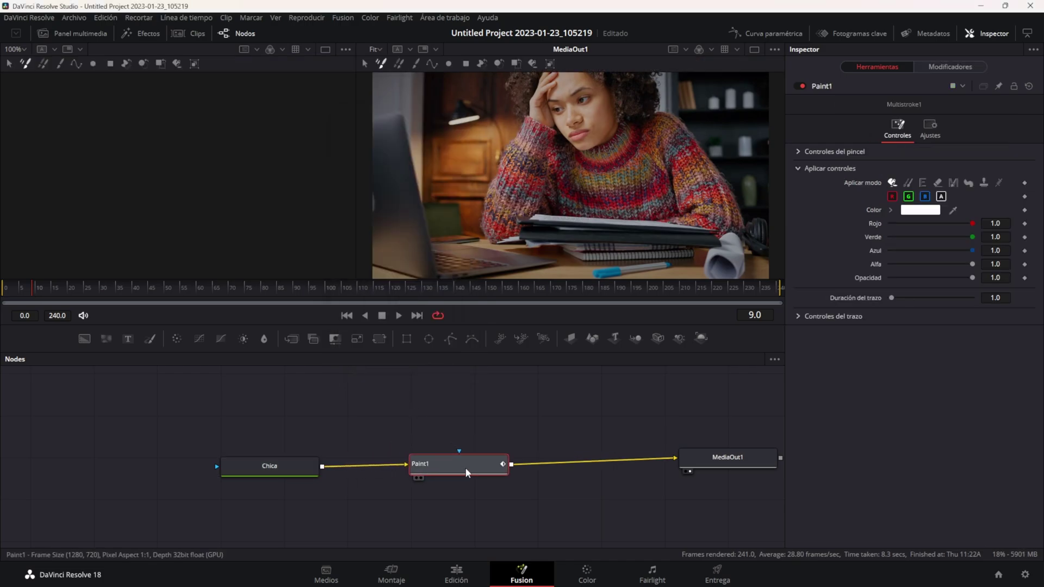
{"action": "left_click_drag", "start_coordinate": [285, 465], "coordinate": [234, 466]}
{"action": "mouse_move", "coordinate": [461, 472]}
{"action": "left_mouse_down"}
{"action": "mouse_move", "coordinate": [378, 466]}
{"action": "mouse_move", "coordinate": [474, 468]}
{"action": "left_mouse_up"}
{"action": "left_click_drag", "start_coordinate": [723, 468], "coordinate": [685, 461]}
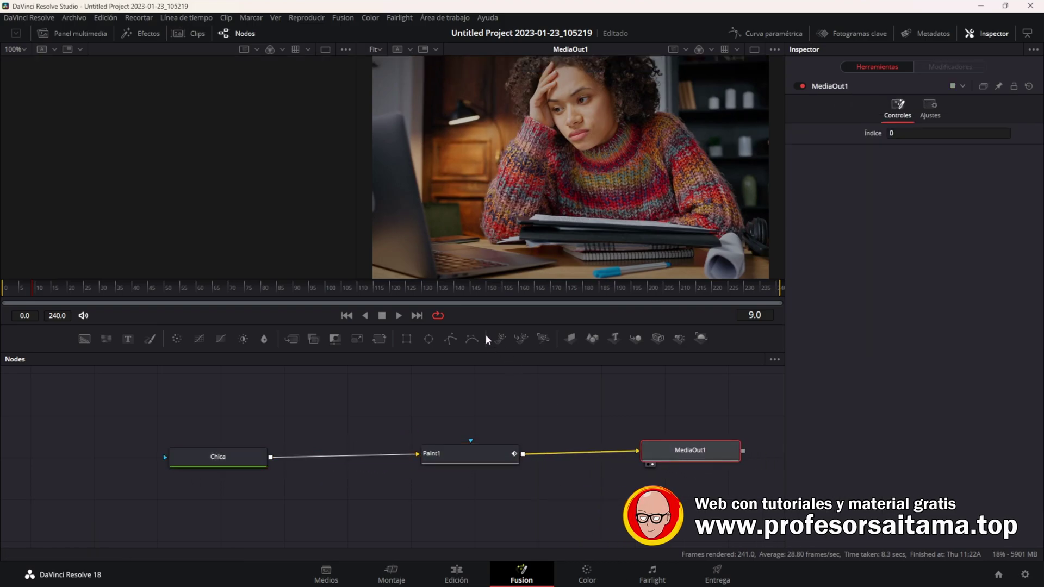
- Show Paint1 in the left viewer, shrink the Nodes panel and widen that viewer
{"action": "left_click", "coordinate": [443, 451]}
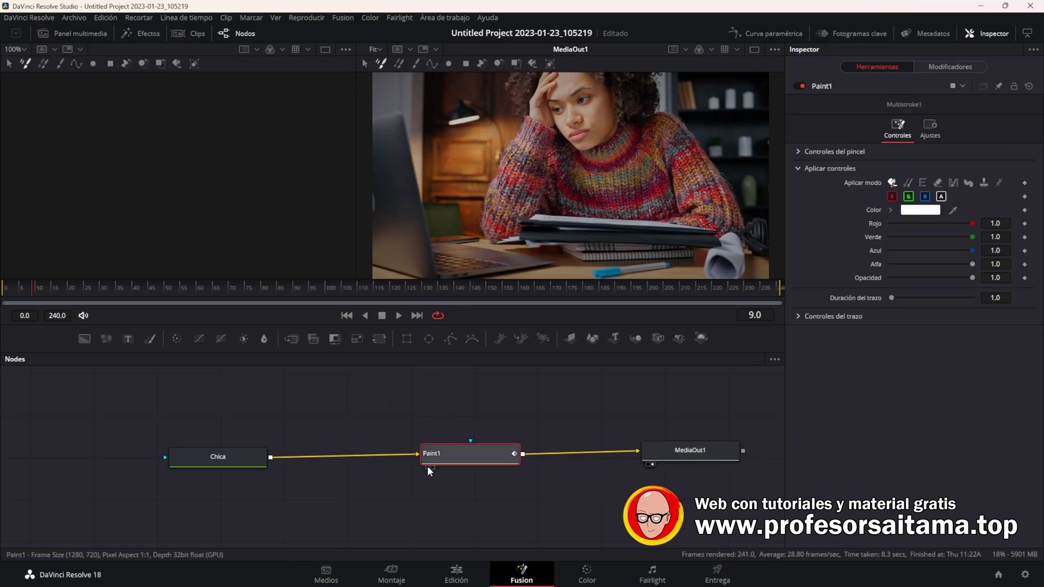
{"action": "left_click", "coordinate": [428, 467]}
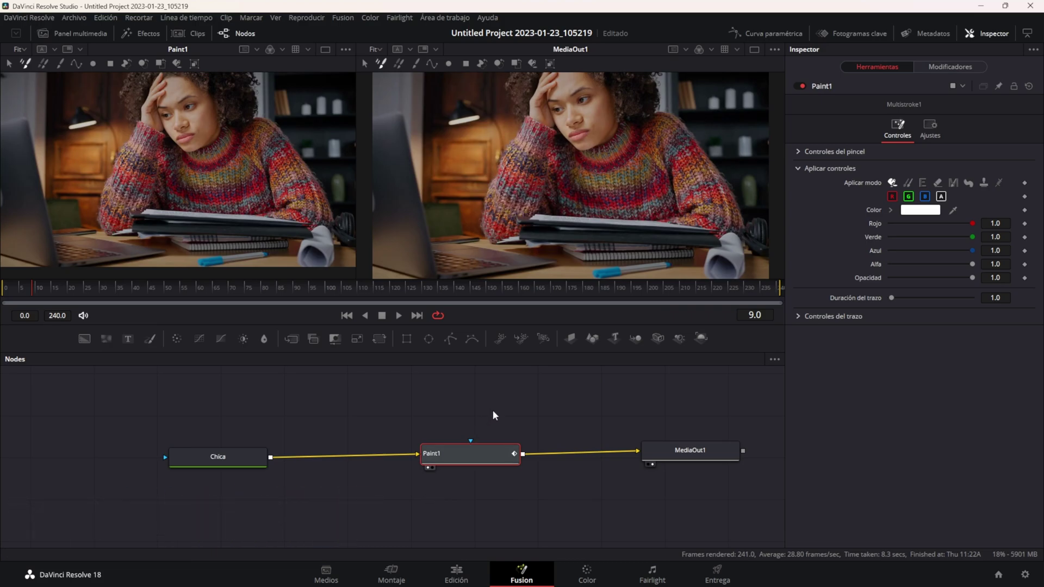
{"action": "left_click_drag", "start_coordinate": [489, 351], "coordinate": [408, 413]}
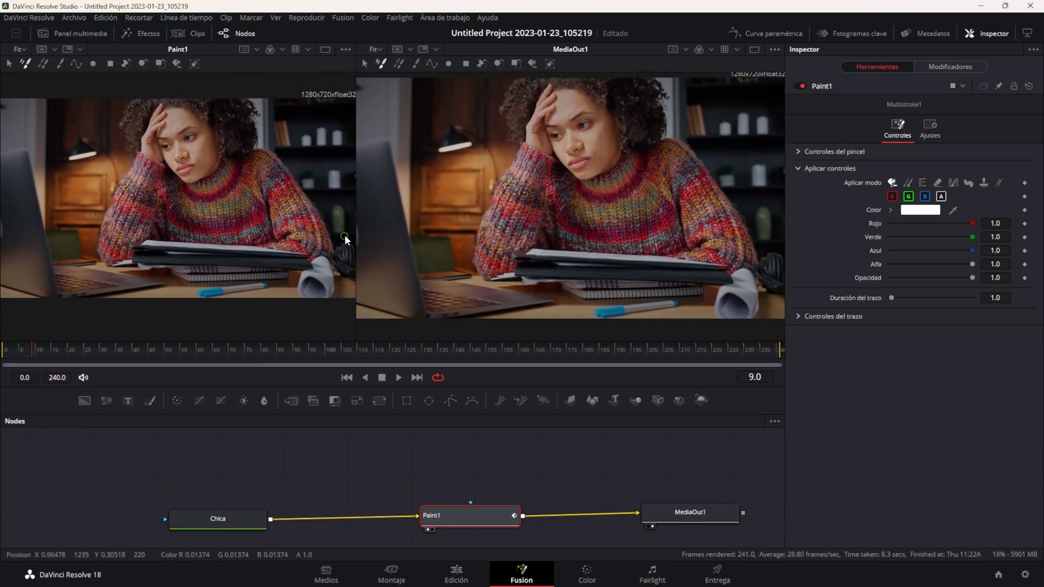
{"action": "left_click_drag", "start_coordinate": [356, 239], "coordinate": [393, 245]}
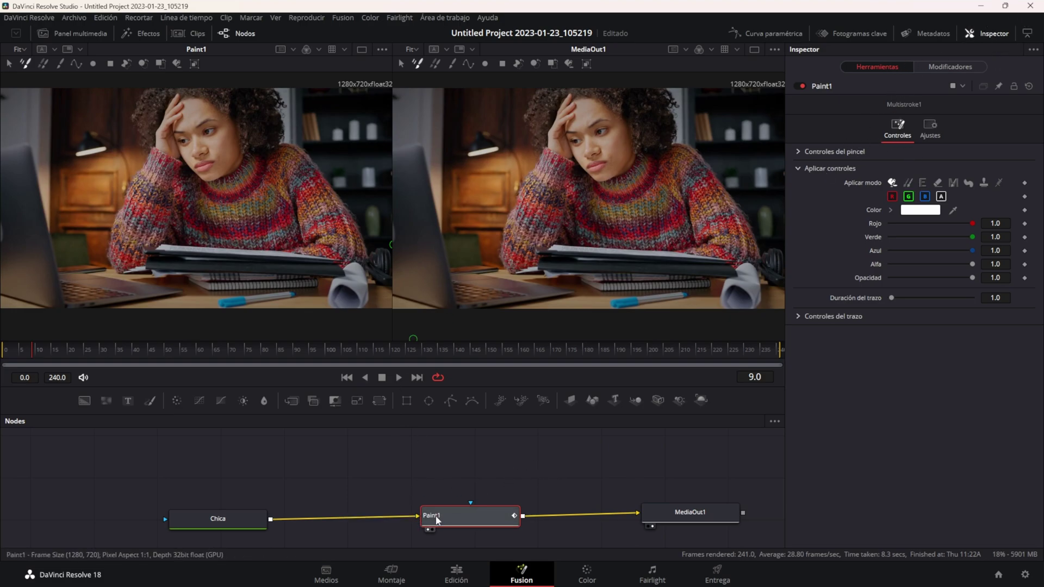
- Set Paint1's Apply Mode to Clone, pick the Stroke tool, and zoom the viewer in
{"action": "left_click", "coordinate": [908, 183]}
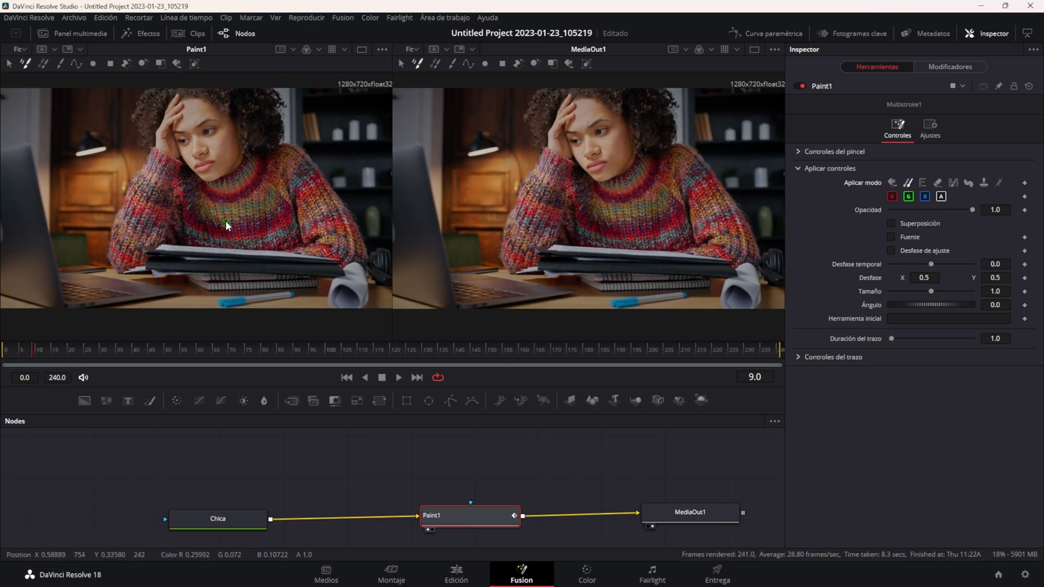
{"action": "left_click", "coordinate": [60, 64]}
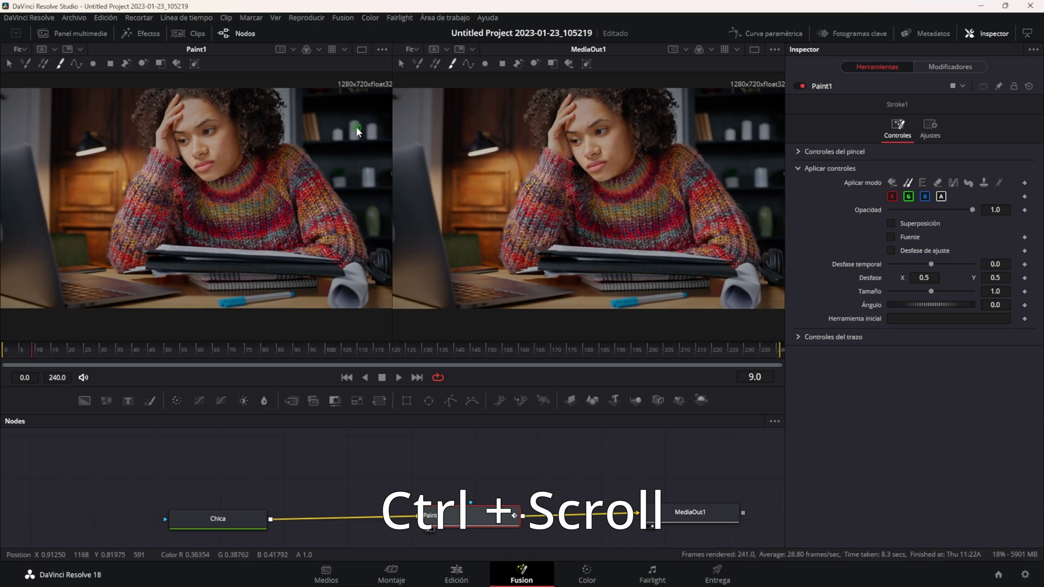
{"action": "scroll", "coordinate": [346, 126], "scroll_direction": "up", "scroll_amount": 2}
{"action": "scroll", "coordinate": [340, 125], "scroll_direction": "up", "scroll_amount": 2}
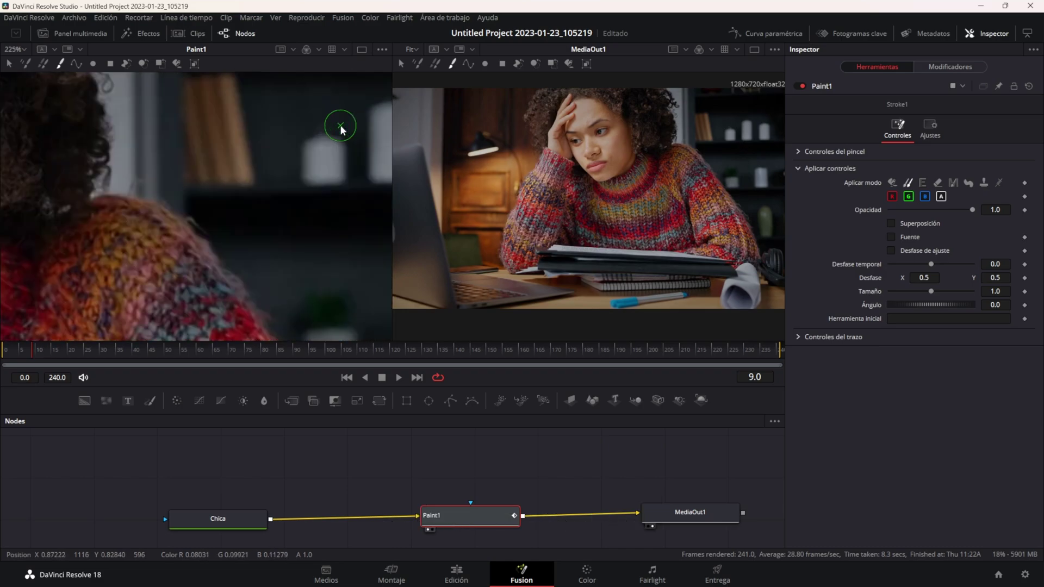
{"action": "scroll", "coordinate": [339, 125], "scroll_direction": "up", "scroll_amount": 2}
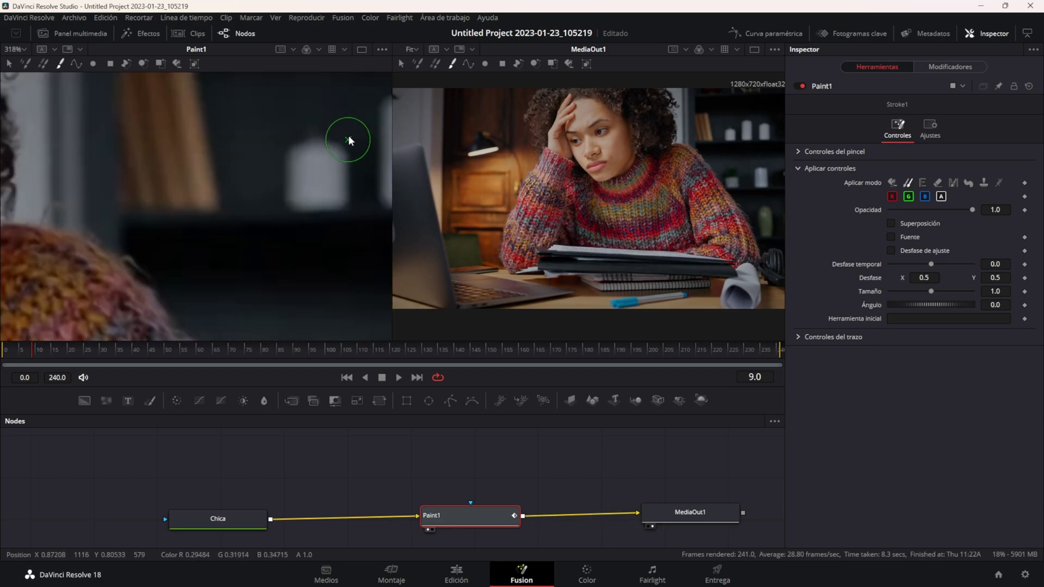
- Pan and adjust the zoom to frame the background bottles
{"action": "mouse_move", "coordinate": [351, 125]}
{"action": "left_mouse_down"}
{"action": "mouse_move", "coordinate": [297, 158]}
{"action": "mouse_move", "coordinate": [282, 147]}
{"action": "left_mouse_up"}
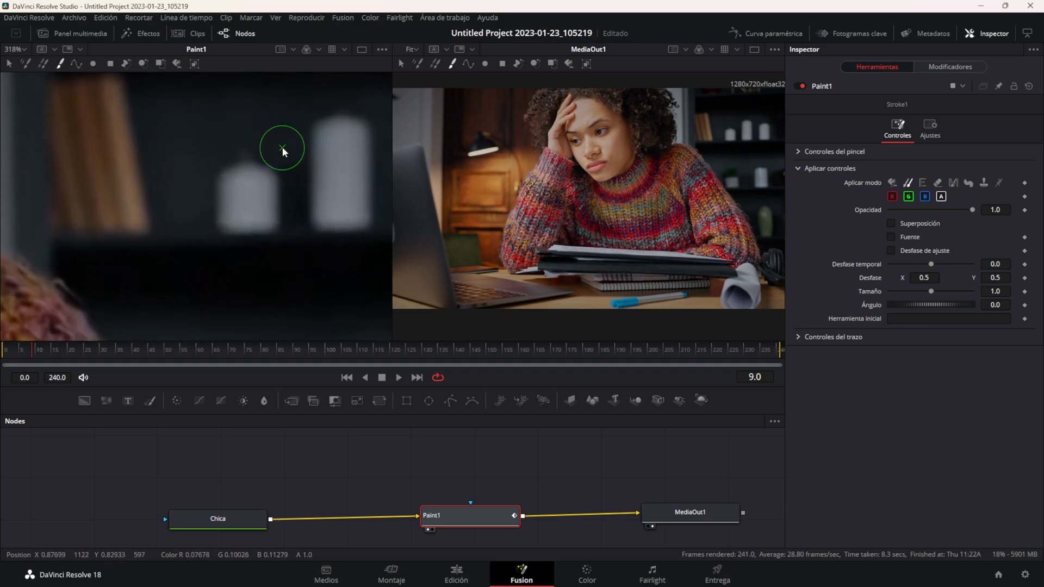
{"action": "scroll", "coordinate": [257, 173], "scroll_direction": "down", "scroll_amount": 2}
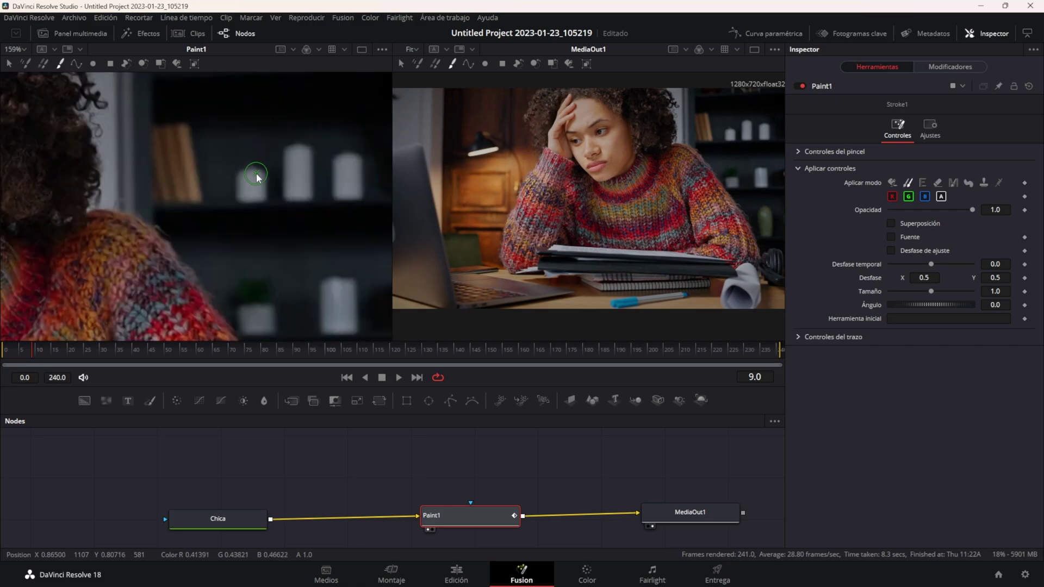
{"action": "scroll", "coordinate": [257, 173], "scroll_direction": "down", "scroll_amount": 2}
{"action": "scroll", "coordinate": [257, 172], "scroll_direction": "down", "scroll_amount": 2}
{"action": "scroll", "coordinate": [256, 172], "scroll_direction": "up", "scroll_amount": 6}
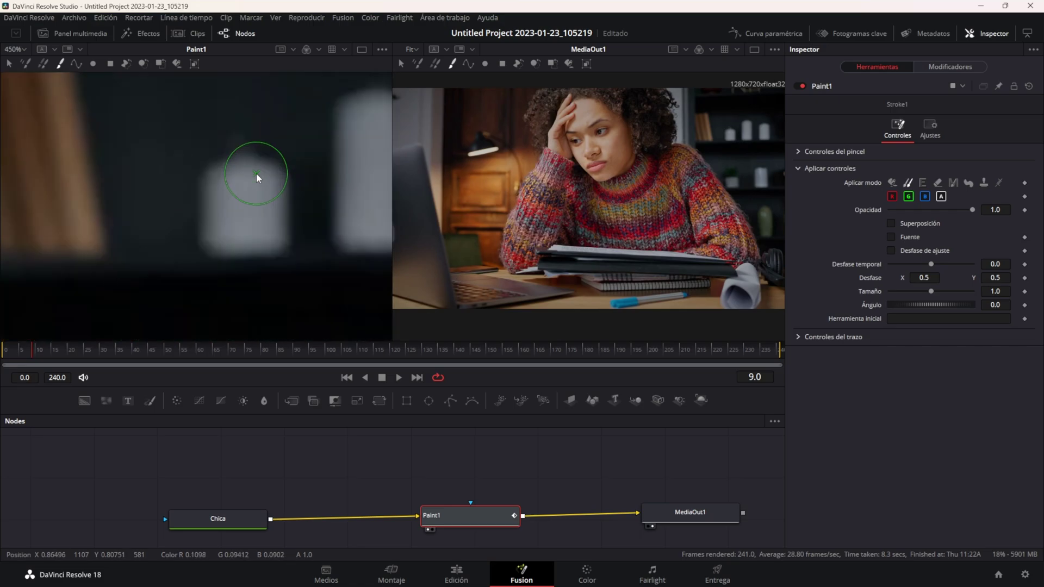
{"action": "scroll", "coordinate": [256, 173], "scroll_direction": "up", "scroll_amount": 2}
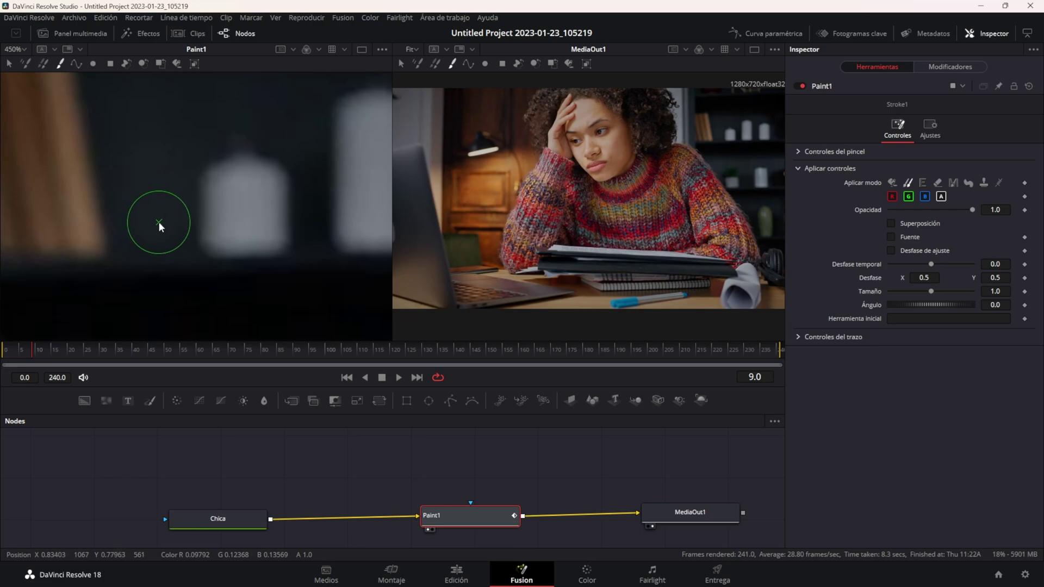
- Set the clone source on the dark shelf and line the clone brush up over the bottle
{"action": "key", "text": "shift"}
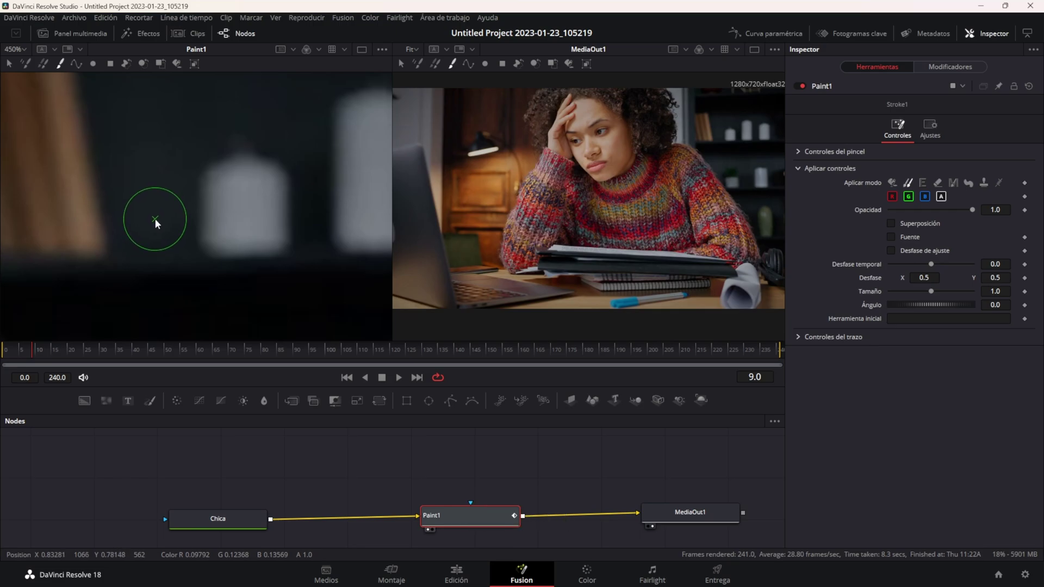
{"action": "left_click", "coordinate": [155, 219], "text": "shift"}
{"action": "mouse_move", "coordinate": [155, 219]}
{"action": "left_mouse_down"}
{"action": "mouse_move", "coordinate": [132, 201]}
{"action": "mouse_move", "coordinate": [163, 190]}
{"action": "left_mouse_up"}
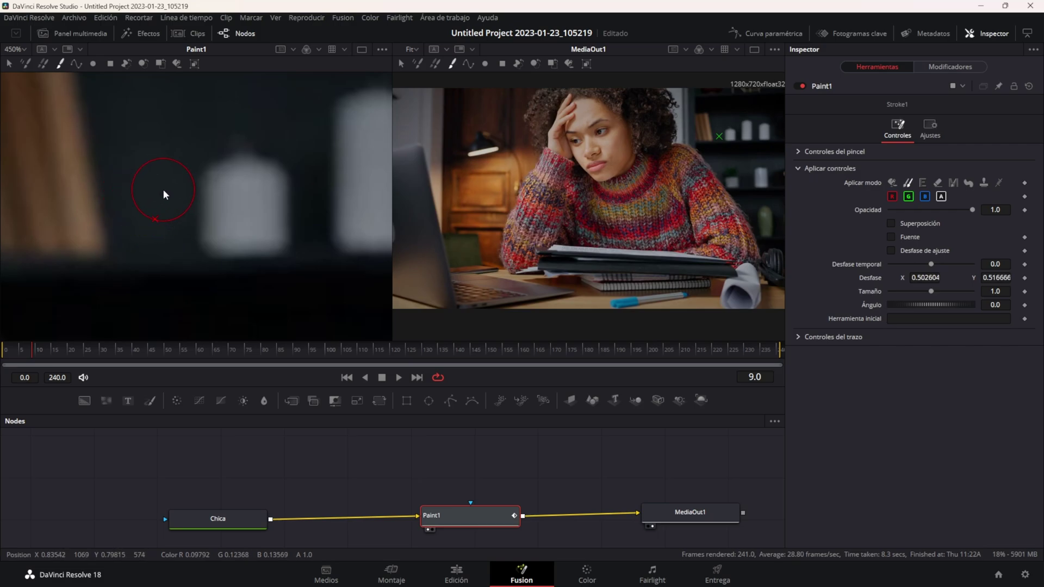
{"action": "left_click_drag", "start_coordinate": [164, 190], "coordinate": [199, 224]}
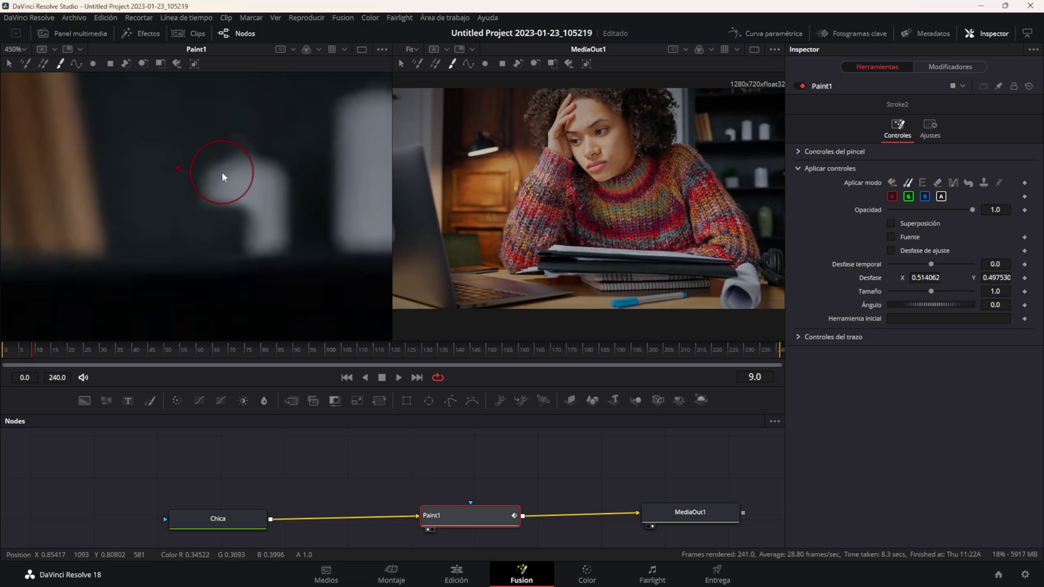
{"action": "key", "text": "shift"}
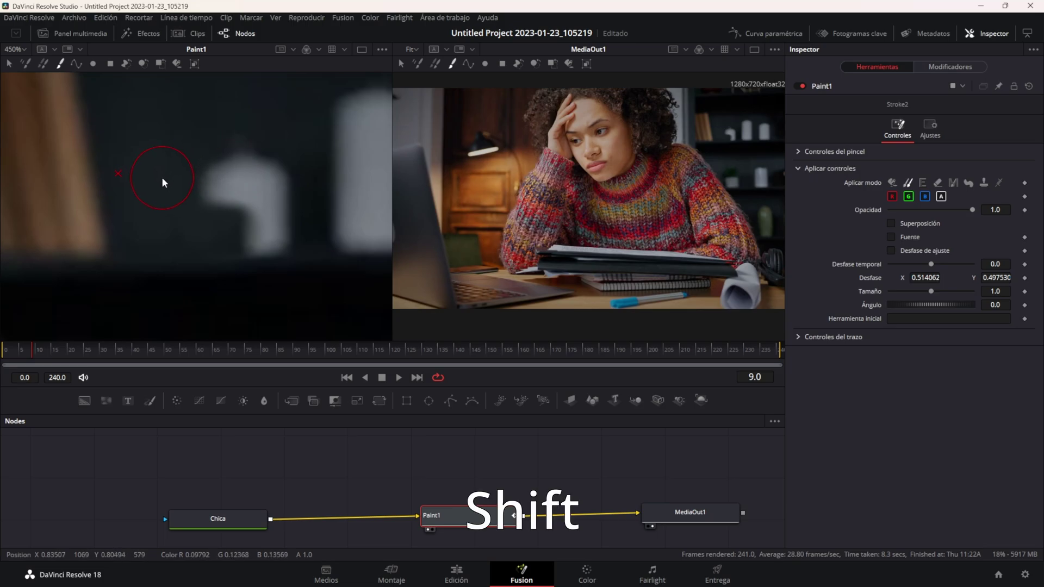
{"action": "mouse_move", "coordinate": [161, 177]}
{"action": "left_mouse_down"}
{"action": "mouse_move", "coordinate": [179, 163]}
{"action": "mouse_move", "coordinate": [165, 179]}
{"action": "mouse_move", "coordinate": [219, 187]}
{"action": "left_mouse_up"}
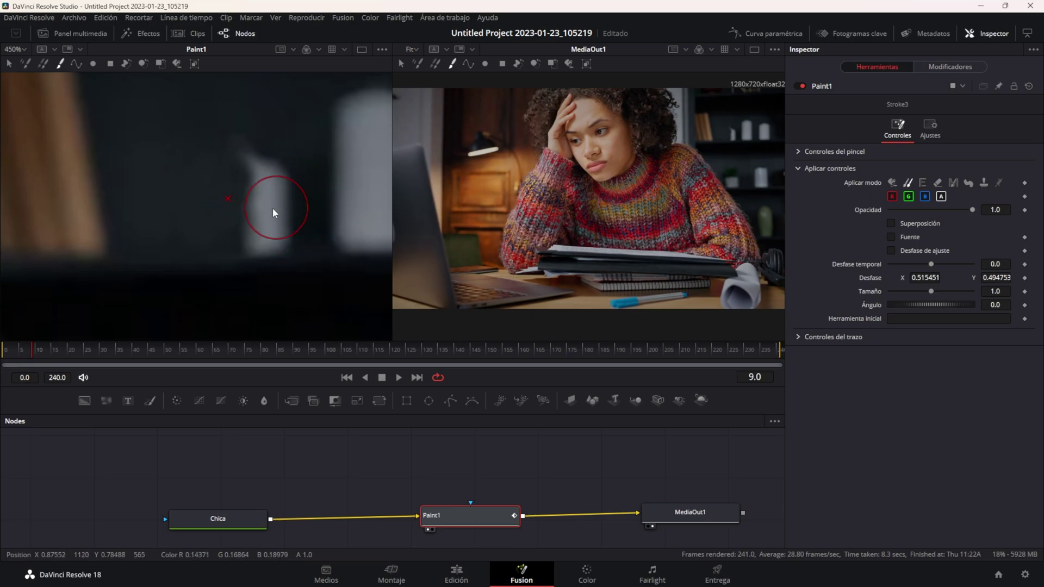
- Pick a new clone source and paint several clone strokes over the background bottle
{"action": "left_click", "coordinate": [290, 130], "text": "alt"}
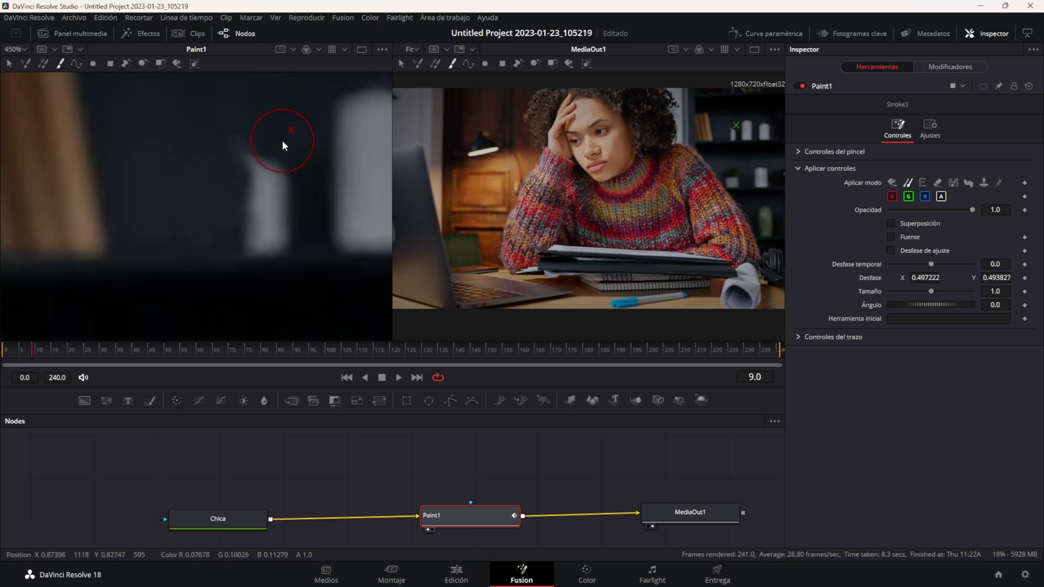
{"action": "left_click", "coordinate": [244, 158], "text": "alt"}
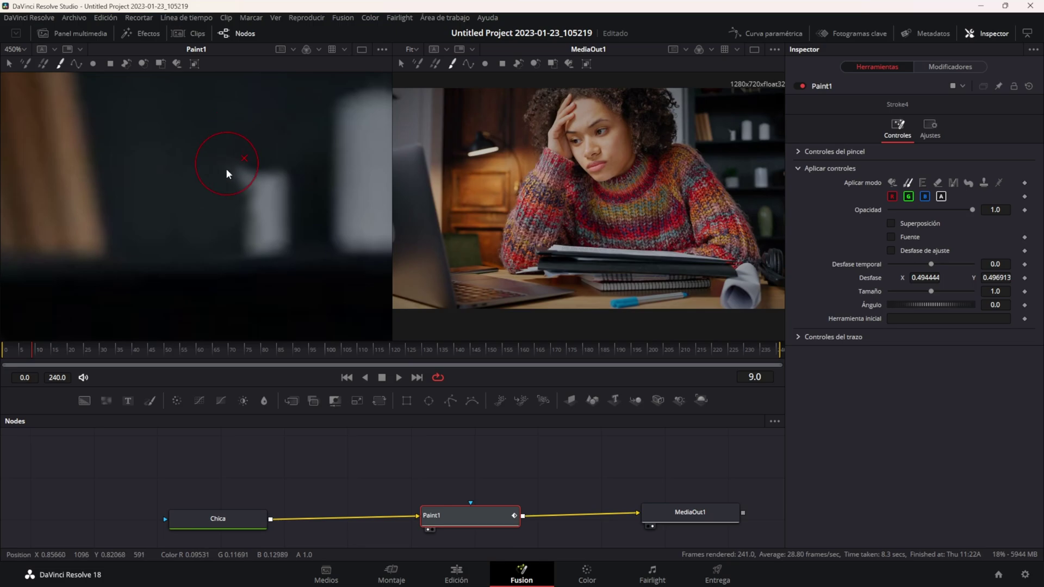
{"action": "left_click", "coordinate": [216, 175]}
{"action": "left_click", "coordinate": [233, 174]}
{"action": "left_click", "coordinate": [256, 188]}
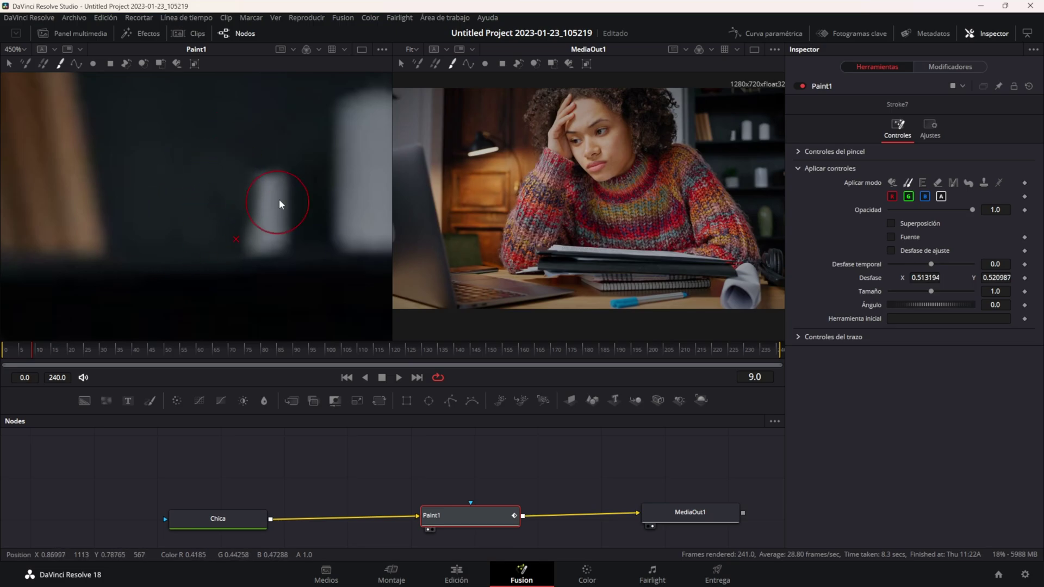
{"action": "left_click", "coordinate": [247, 159], "text": "alt"}
{"action": "left_click", "coordinate": [253, 137], "text": "alt"}
{"action": "left_click", "coordinate": [259, 190]}
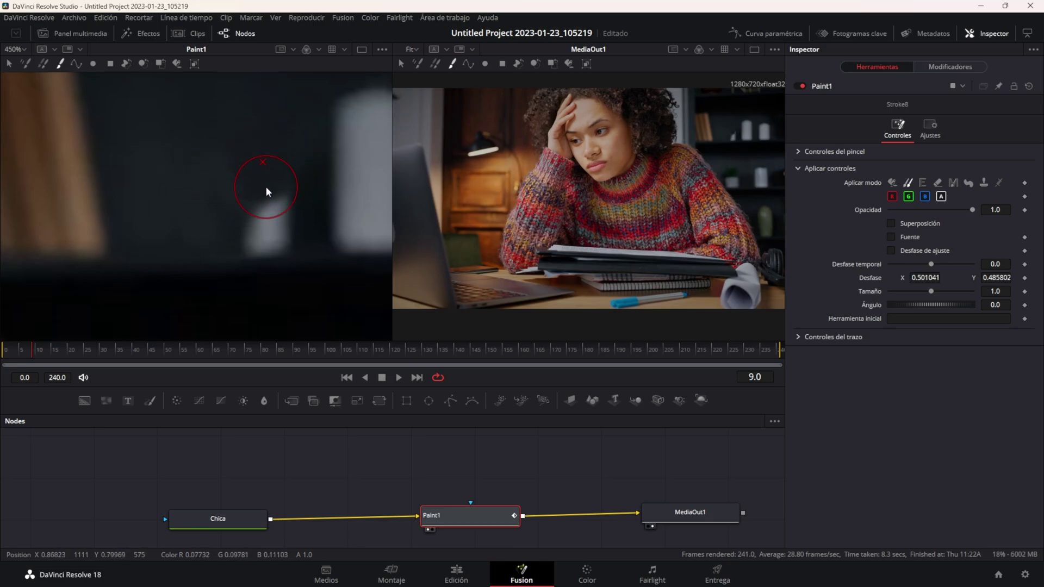
- Paint more clone strokes from nearby sources to cover the bottle's remaining bright edge
{"action": "left_click", "coordinate": [246, 215], "text": "alt"}
{"action": "left_click", "coordinate": [260, 209]}
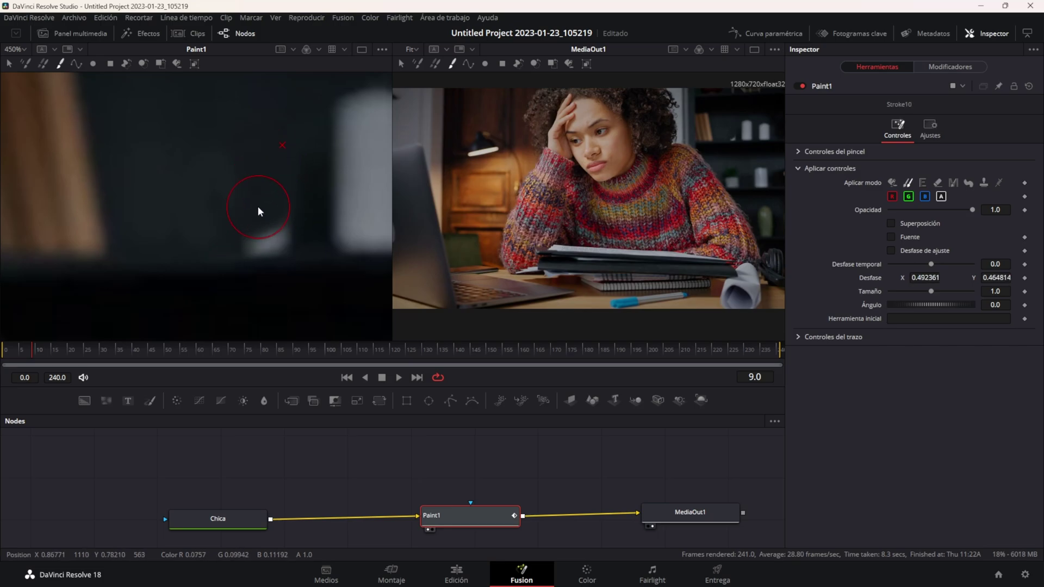
{"action": "left_click", "coordinate": [269, 174], "text": "alt"}
{"action": "left_click", "coordinate": [272, 231], "text": "alt"}
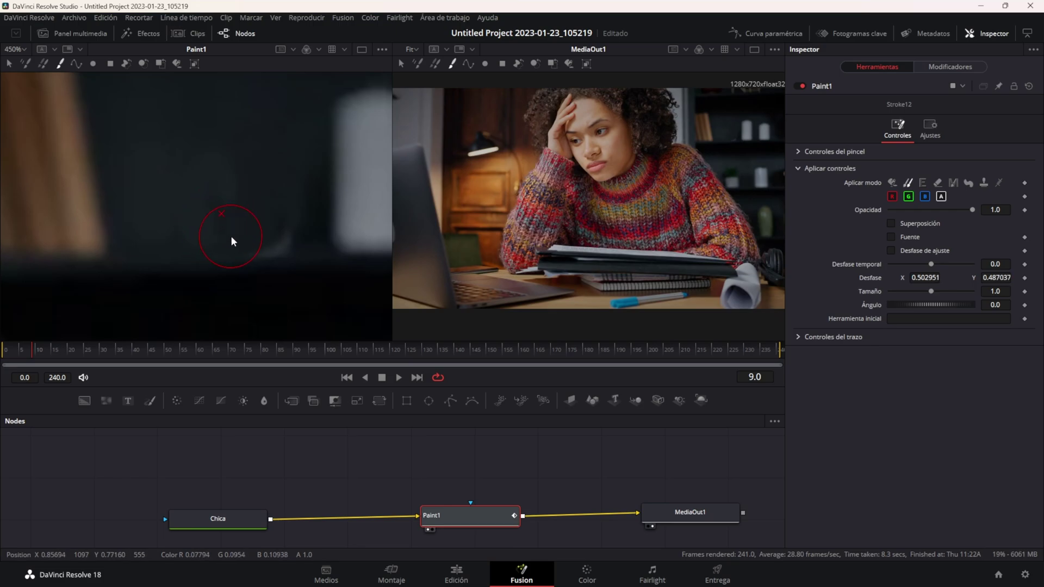
{"action": "mouse_move", "coordinate": [275, 212]}
{"action": "left_mouse_down"}
{"action": "mouse_move", "coordinate": [299, 185]}
{"action": "mouse_move", "coordinate": [291, 211]}
{"action": "left_mouse_up"}
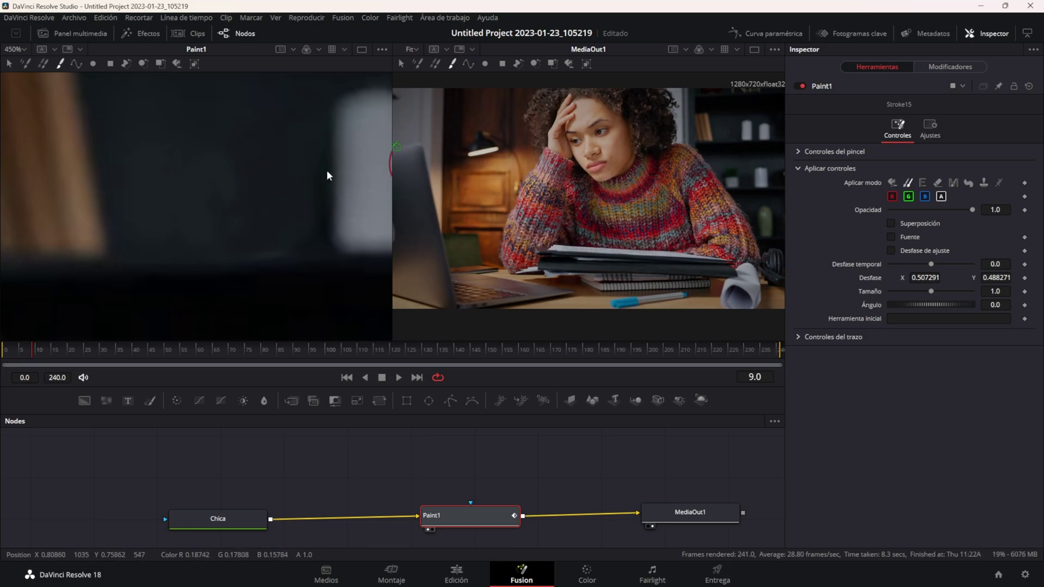
{"action": "left_click_drag", "start_coordinate": [294, 171], "coordinate": [293, 224]}
- Zoom the viewer back out and save the project with Ctrl+S
{"action": "scroll", "coordinate": [270, 213], "scroll_direction": "down", "scroll_amount": 3}
{"action": "scroll", "coordinate": [363, 223], "scroll_direction": "down", "scroll_amount": 3}
{"action": "scroll", "coordinate": [328, 227], "scroll_direction": "down", "scroll_amount": 2}
{"action": "scroll", "coordinate": [282, 266], "scroll_direction": "up", "scroll_amount": 1}
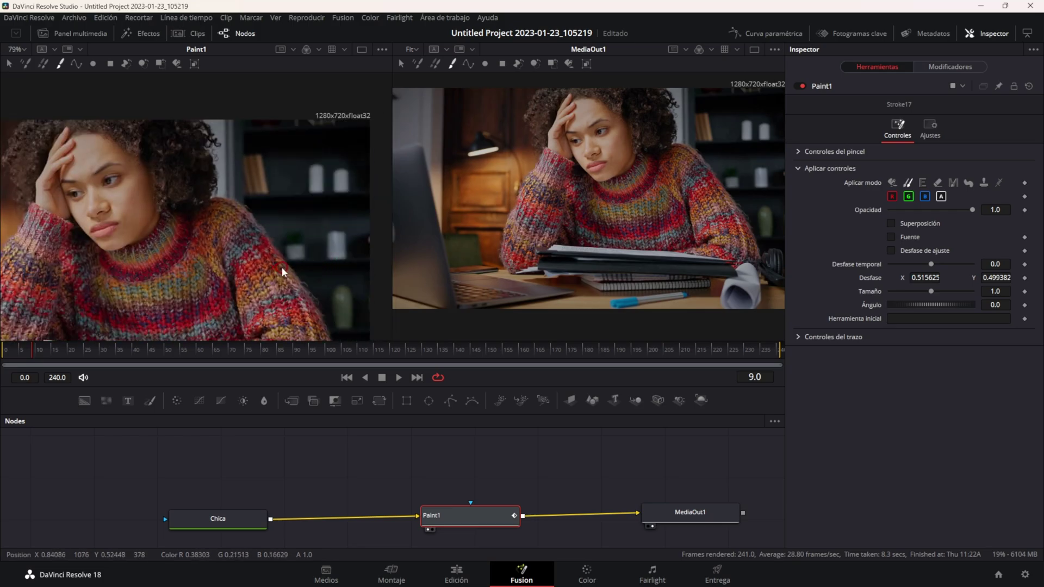
{"action": "scroll", "coordinate": [261, 175], "scroll_direction": "down", "scroll_amount": 1}
{"action": "scroll", "coordinate": [137, 200], "scroll_direction": "down", "scroll_amount": 1}
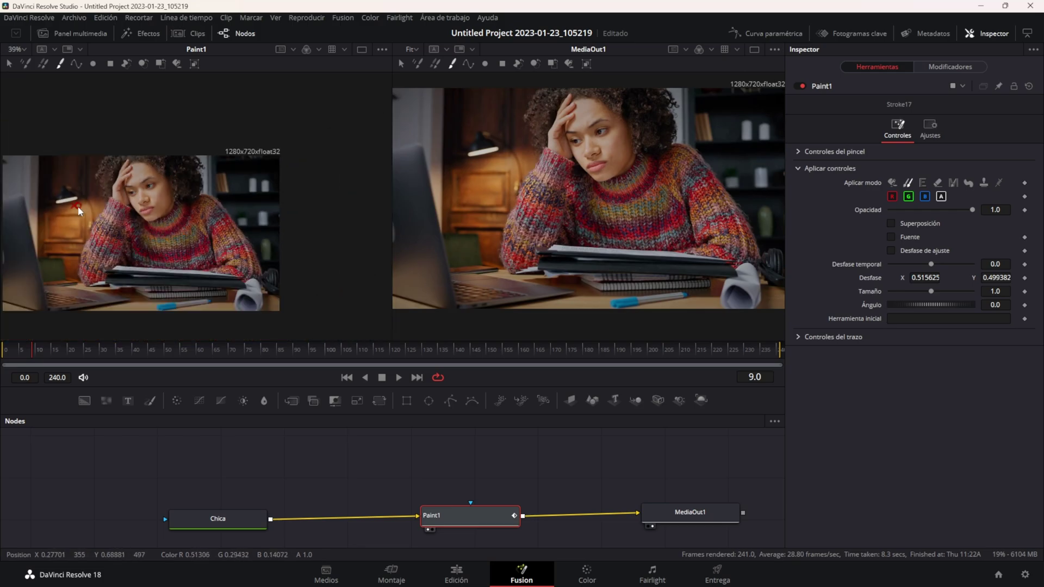
{"action": "scroll", "coordinate": [67, 216], "scroll_direction": "up", "scroll_amount": 1}
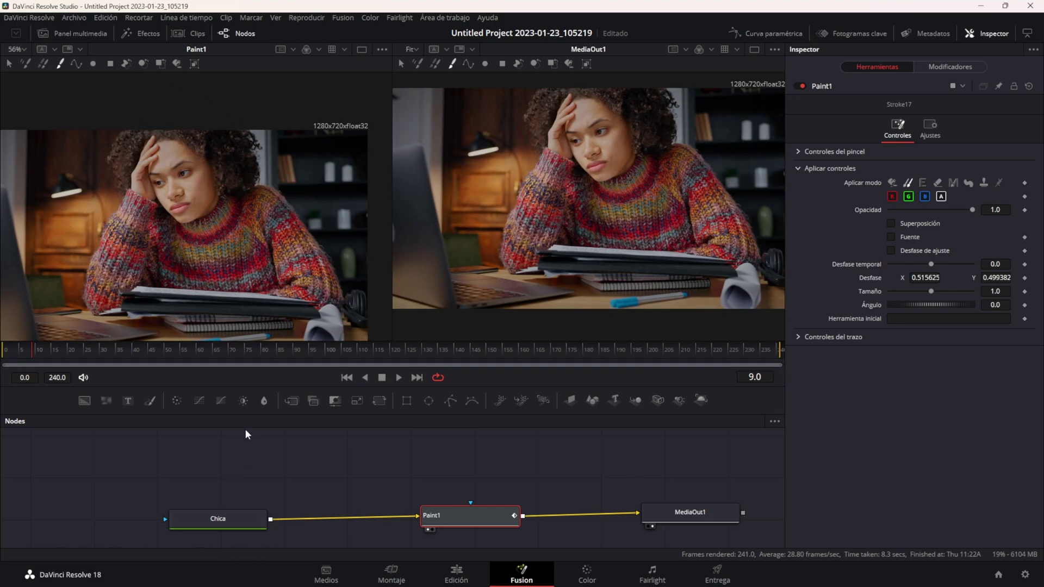
{"action": "key", "text": "ctrl+s"}
- Play the clip through to check the clean-up, then return to the first frame
{"action": "left_click", "coordinate": [398, 377]}
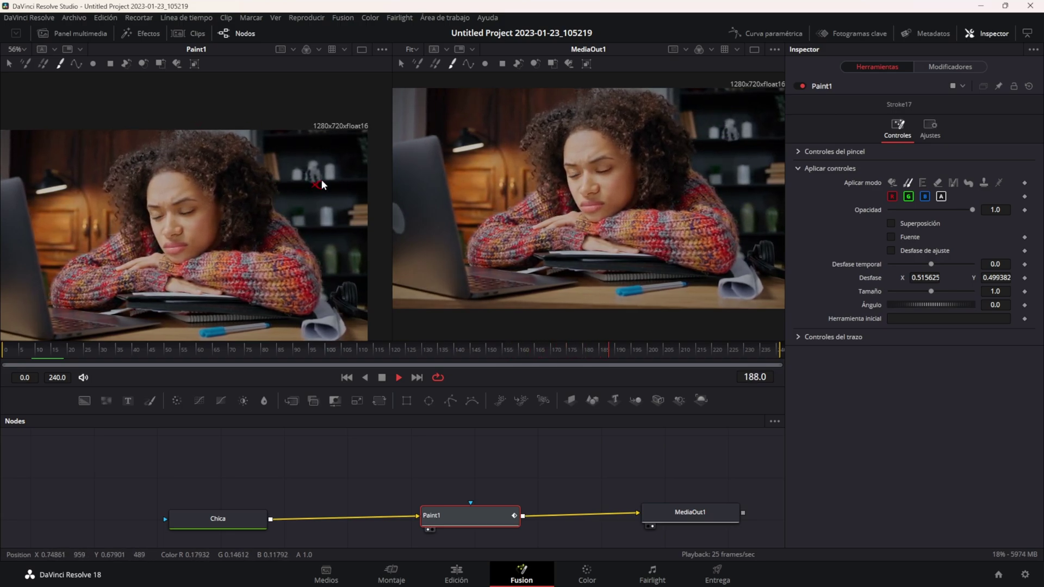
{"action": "left_click", "coordinate": [385, 378]}
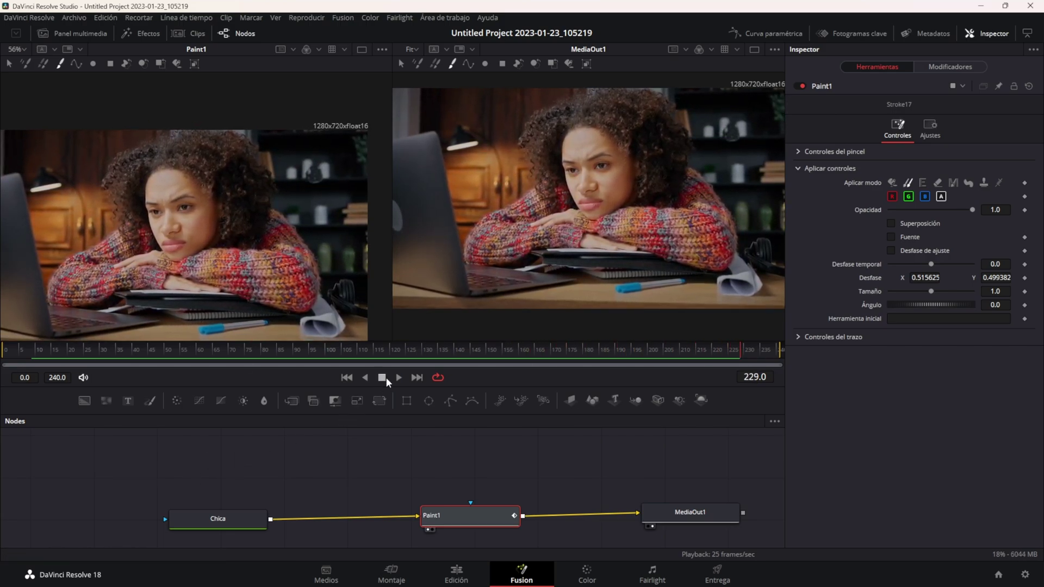
{"action": "key", "text": "Home"}
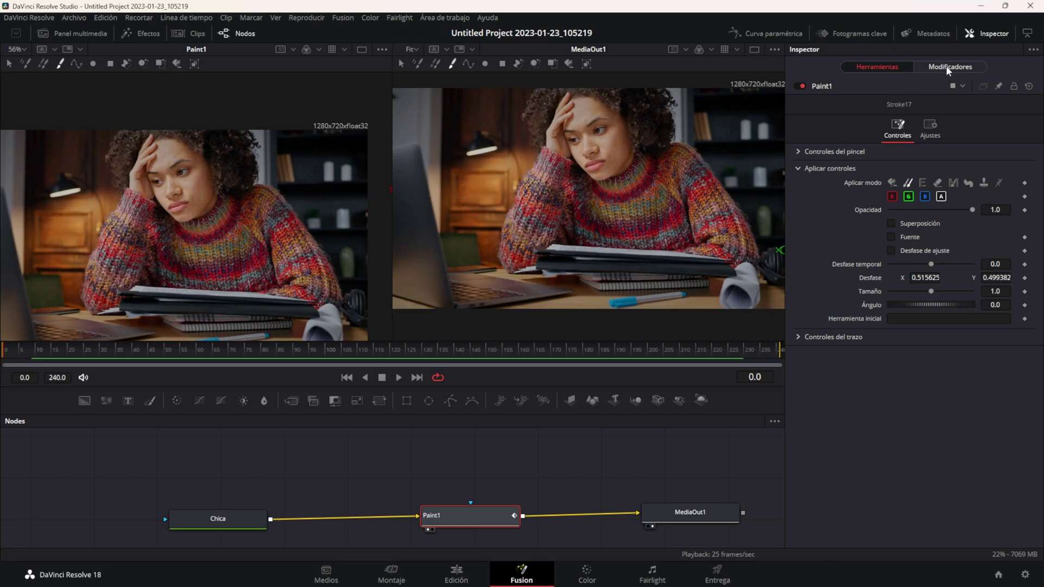
- Move Paint1 higher in the graph and list its strokes in the Modifiers tab
{"action": "left_click_drag", "start_coordinate": [485, 520], "coordinate": [473, 484]}
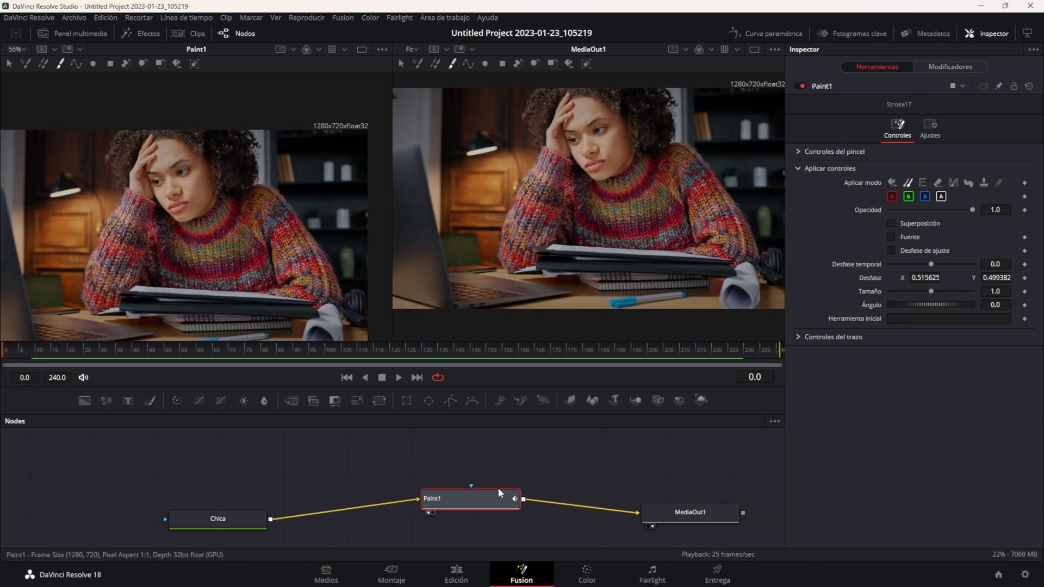
{"action": "left_click", "coordinate": [961, 68]}
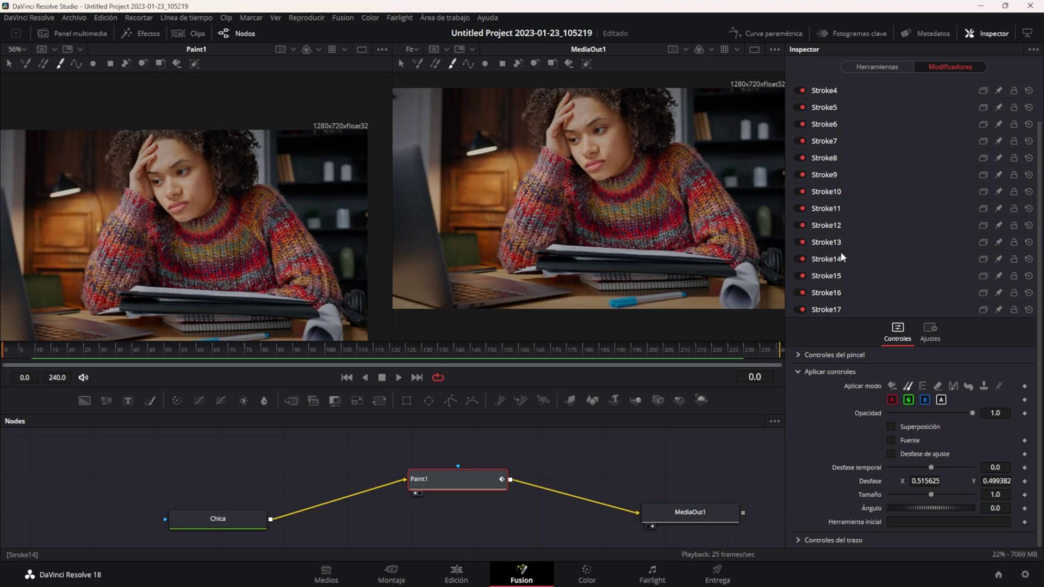
{"action": "scroll", "coordinate": [896, 212], "scroll_direction": "up", "scroll_amount": 2}
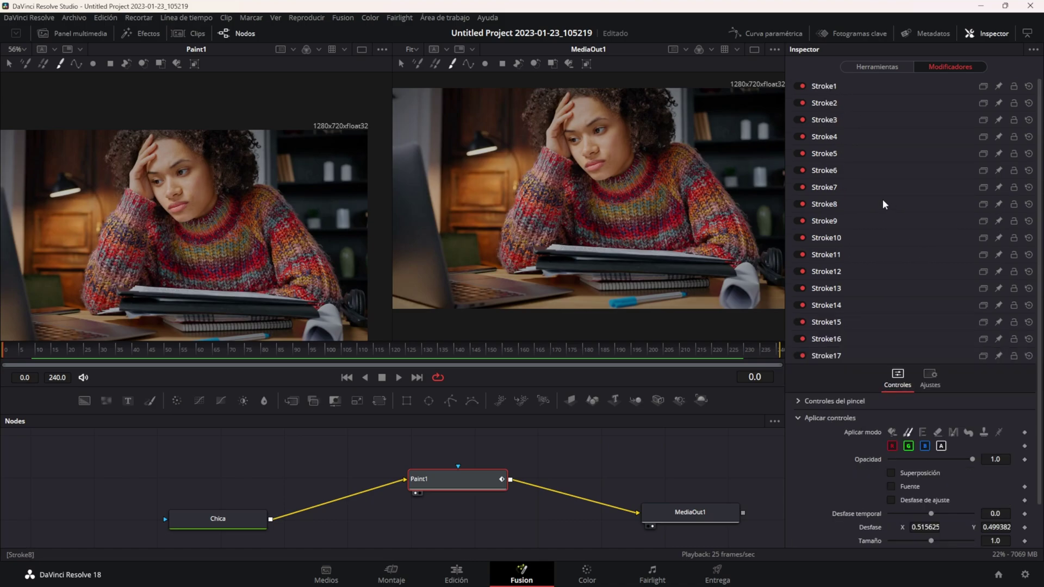
- Toggle Stroke2 and Stroke4 to check them, then box-select the bottle clone strokes in the viewer
{"action": "left_click", "coordinate": [801, 103]}
{"action": "left_click", "coordinate": [802, 103]}
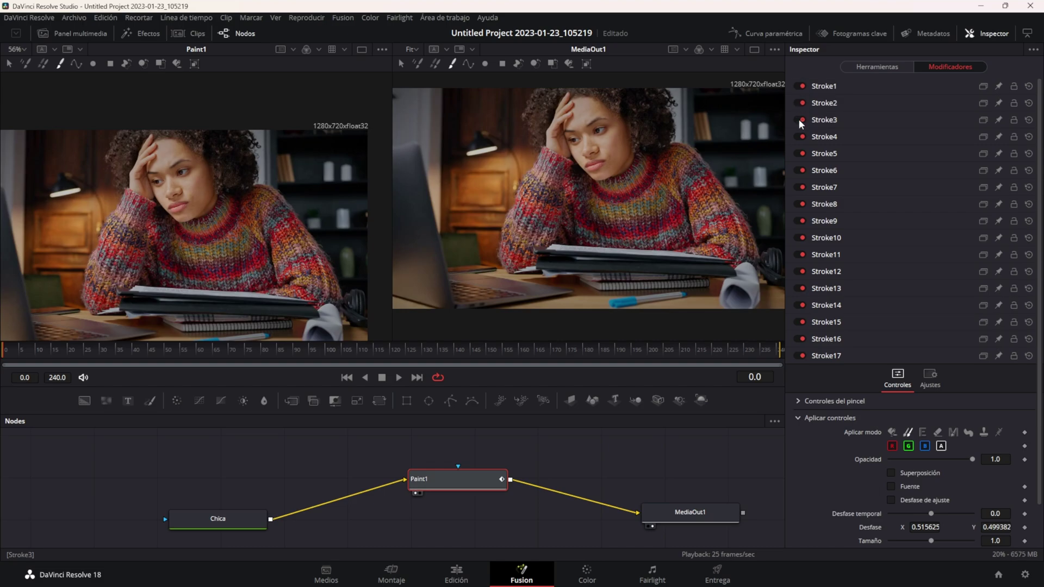
{"action": "left_click", "coordinate": [798, 138]}
{"action": "scroll", "coordinate": [913, 205], "scroll_direction": "down", "scroll_amount": 2}
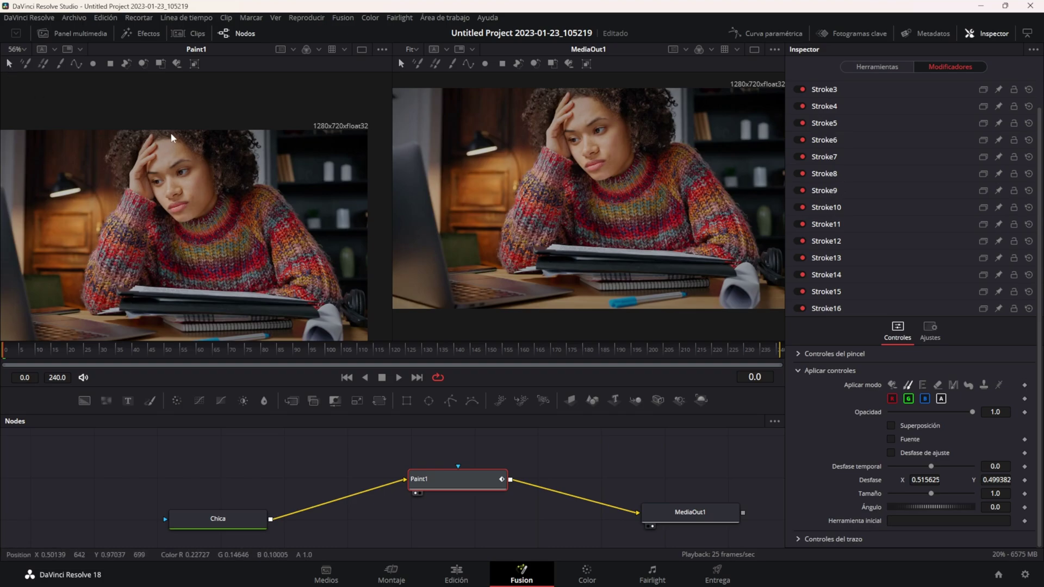
{"action": "mouse_move", "coordinate": [236, 98]}
{"action": "left_mouse_down"}
{"action": "mouse_move", "coordinate": [324, 162]}
{"action": "mouse_move", "coordinate": [388, 233]}
{"action": "left_mouse_up"}
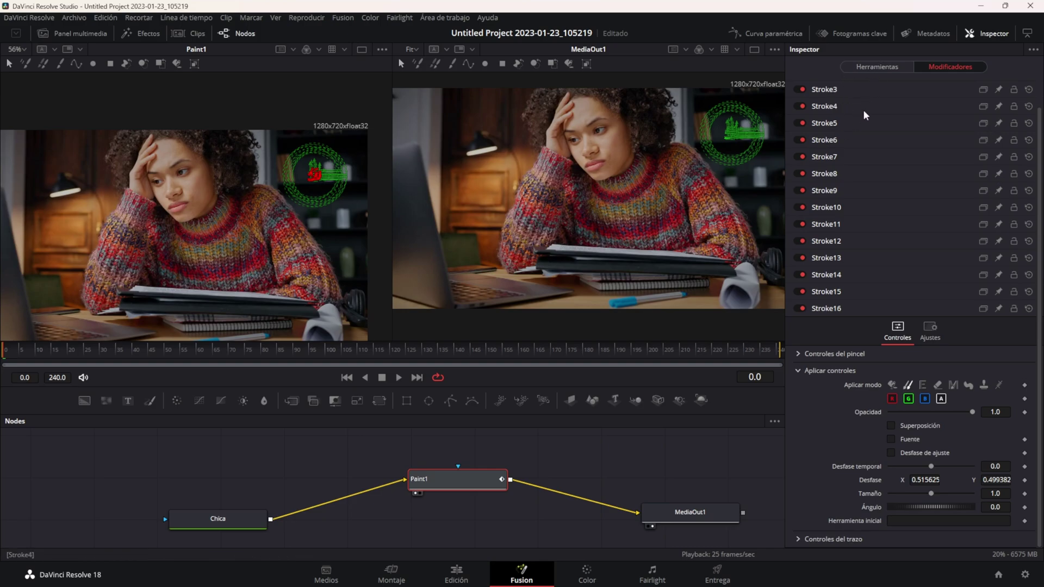
- Group the selected clone strokes into PaintGroup1, toggle it off and on, and move to frame 23
{"action": "left_click", "coordinate": [192, 67]}
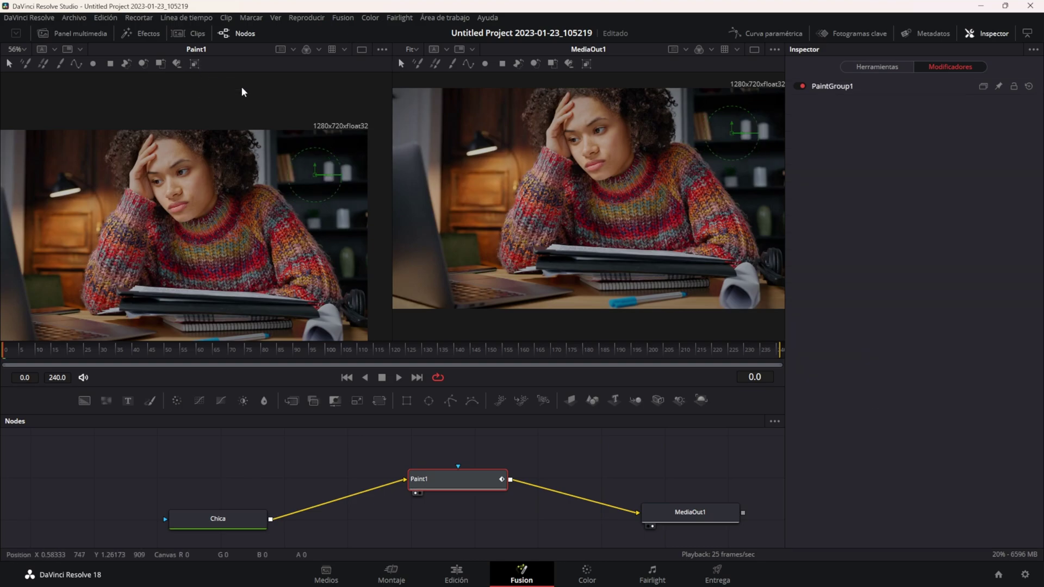
{"action": "left_click", "coordinate": [853, 86]}
{"action": "left_click", "coordinate": [799, 87]}
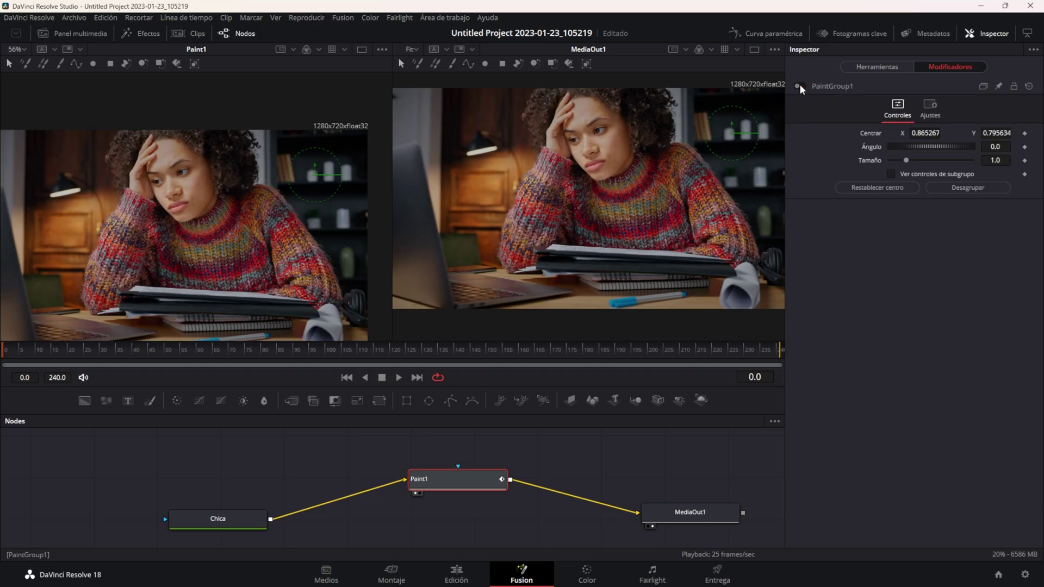
{"action": "left_click", "coordinate": [800, 86]}
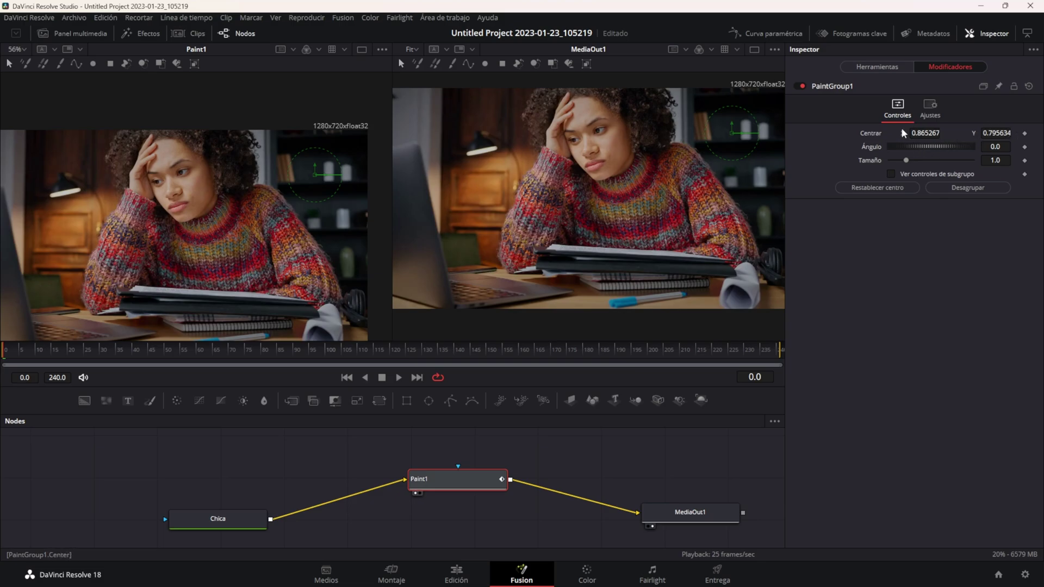
{"action": "mouse_move", "coordinate": [8, 351]}
{"action": "left_mouse_down"}
{"action": "mouse_move", "coordinate": [427, 348]}
{"action": "mouse_move", "coordinate": [5, 351]}
{"action": "left_mouse_up"}
- Drive PaintGroup1's Centrar with a Posición del rastreador tracker modifier
{"action": "right_click", "coordinate": [868, 136]}
{"action": "mouse_move", "coordinate": [889, 177]}
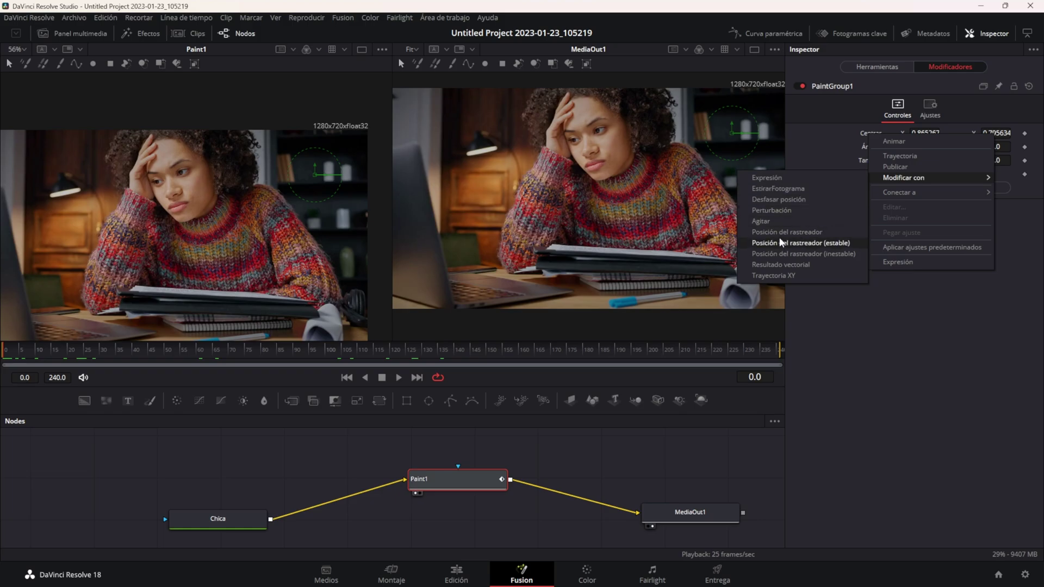
{"action": "left_click", "coordinate": [825, 231]}
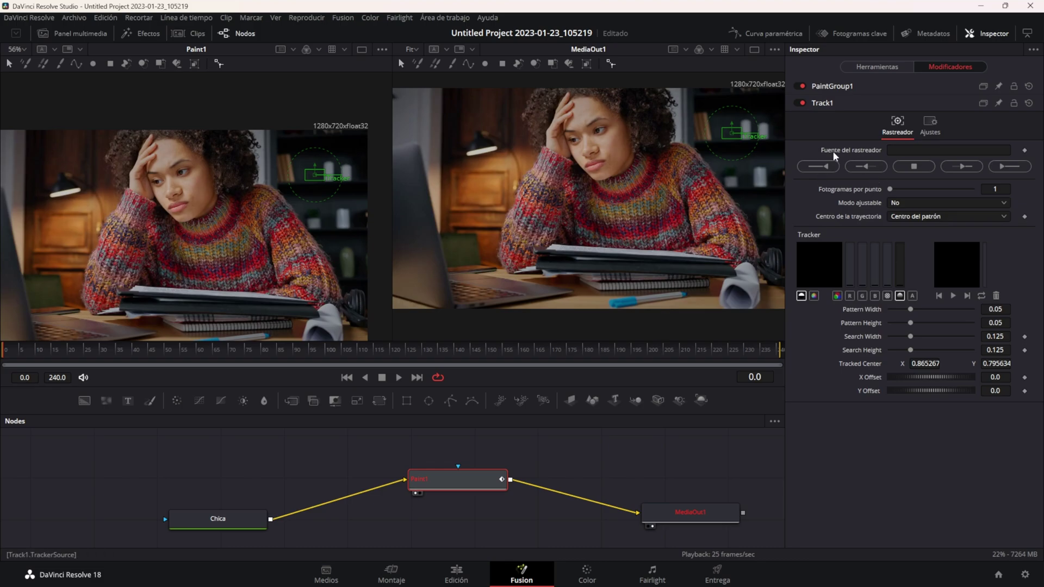
- Set the tracker's Fuente del rastreador to Chica
{"action": "left_click", "coordinate": [900, 150]}
{"action": "type", "text": "Chica"}
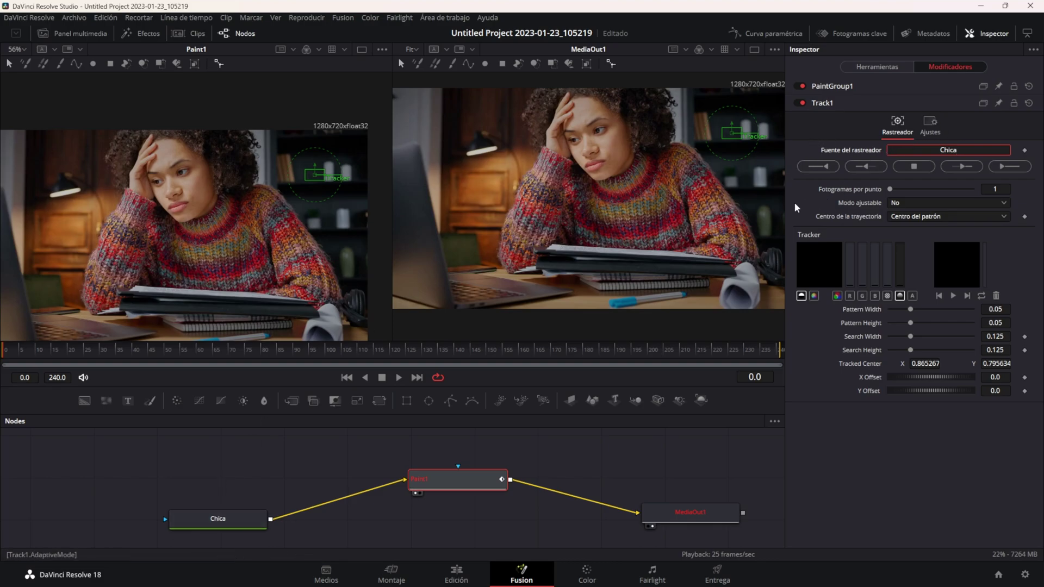
{"action": "key", "text": "Return"}
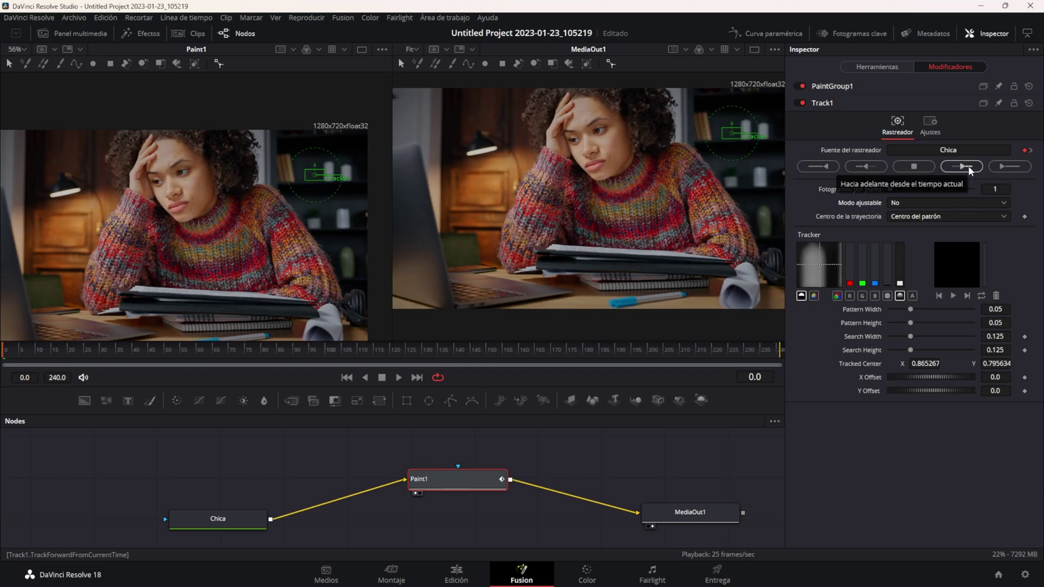
- Track Track1 forward through frame 240 so PaintGroup1's center follows the camera
{"action": "left_click", "coordinate": [963, 166]}
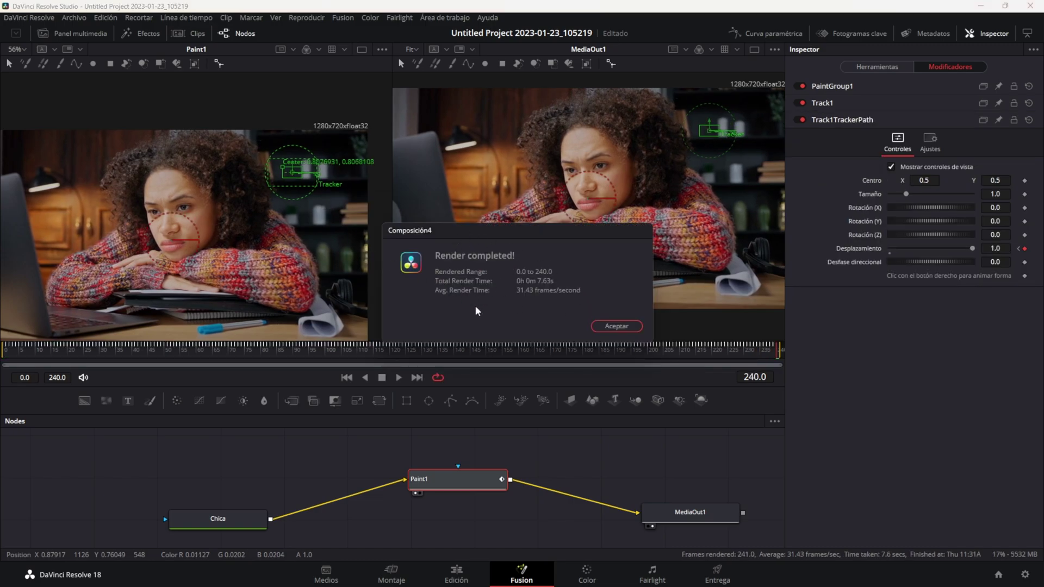
{"action": "left_click", "coordinate": [609, 327]}
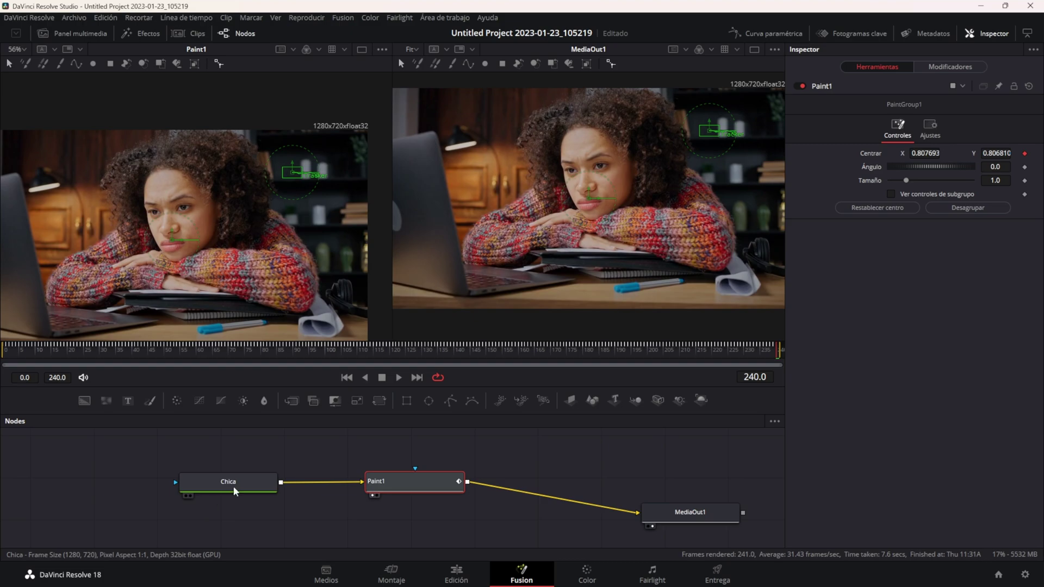
- Show the Chica clip in the left viewer, widen both viewers, and play to compare with MediaOut1
{"action": "left_click_drag", "start_coordinate": [223, 483], "coordinate": [234, 488]}
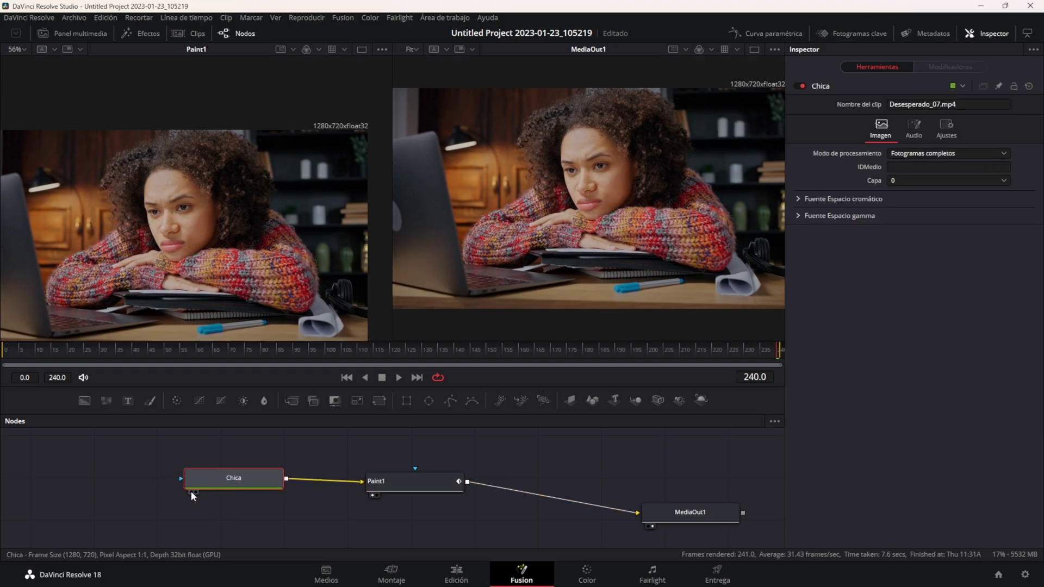
{"action": "left_click", "coordinate": [193, 492]}
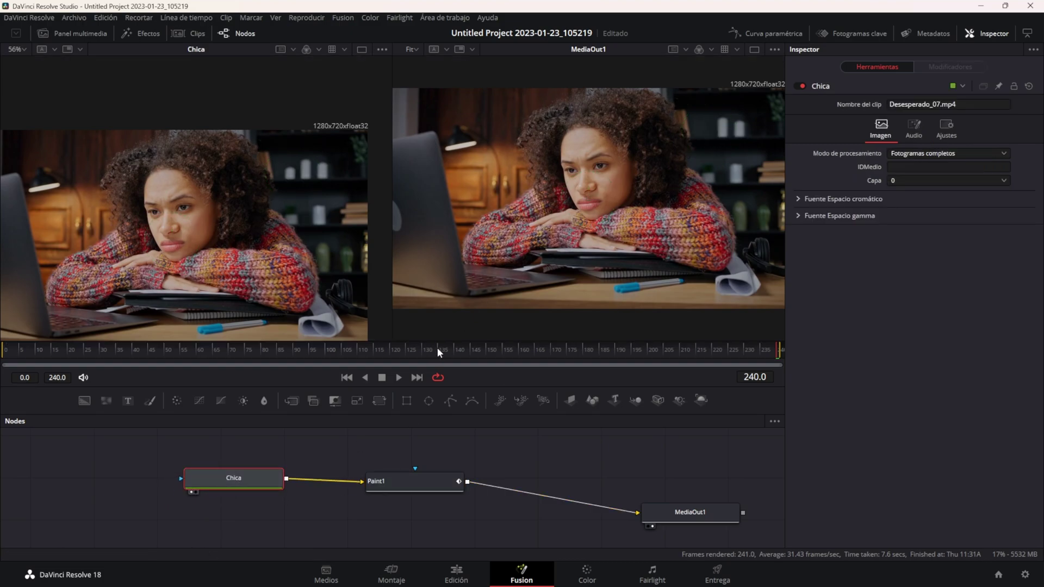
{"action": "left_click_drag", "start_coordinate": [391, 267], "coordinate": [393, 269]}
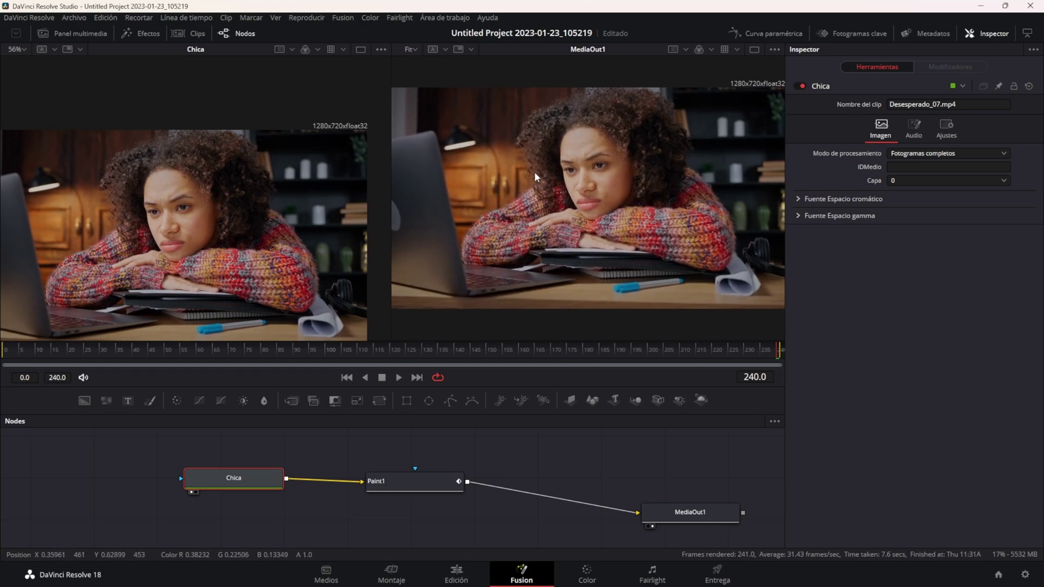
{"action": "left_click_drag", "start_coordinate": [786, 209], "coordinate": [818, 209]}
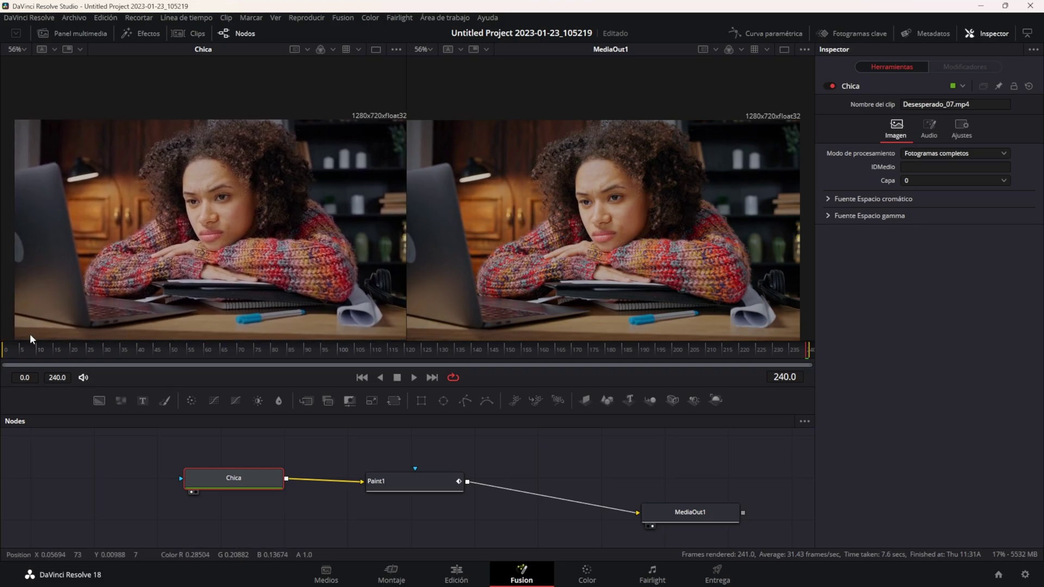
{"action": "left_click", "coordinate": [412, 378]}
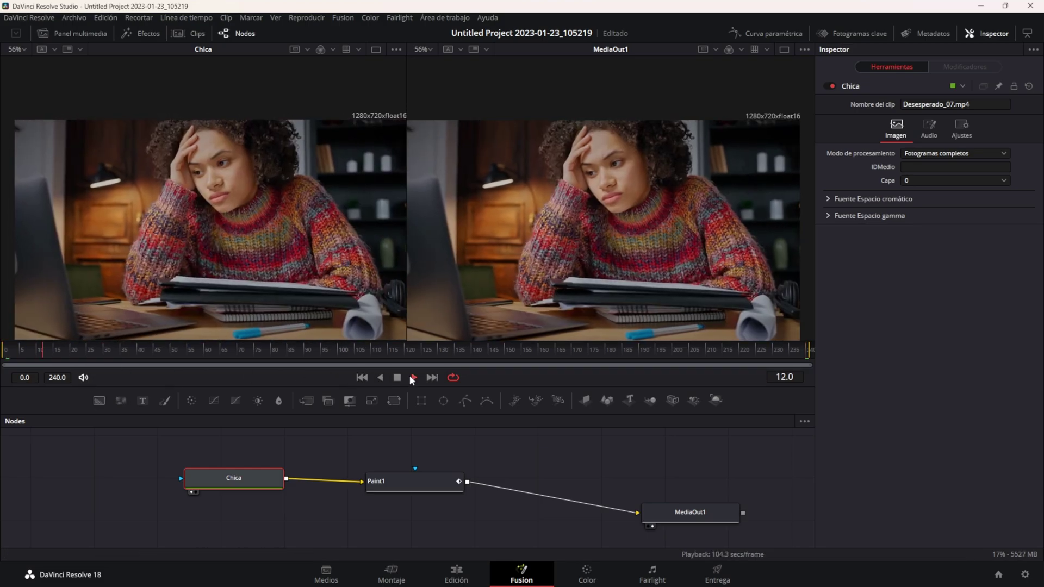